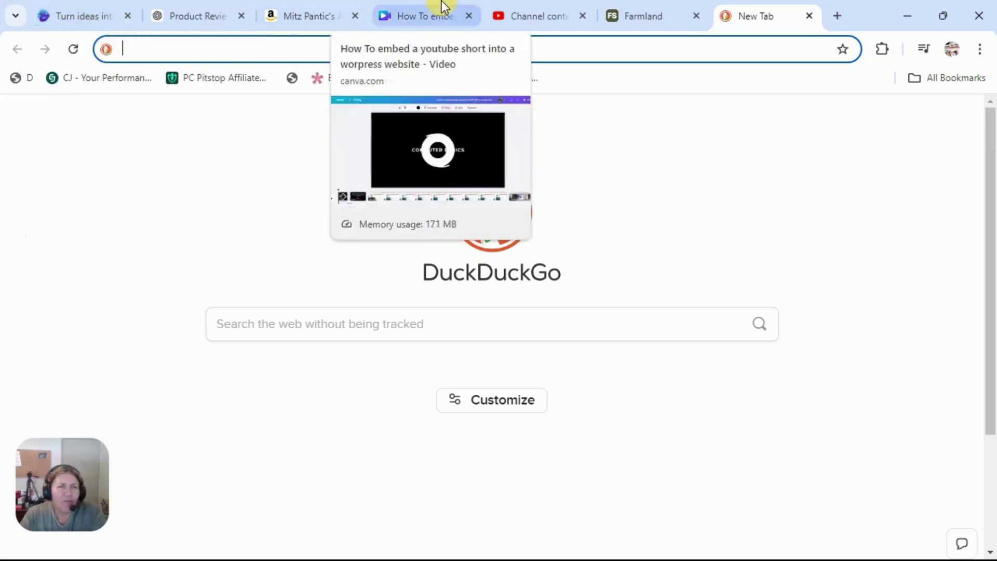
- Pin the invideo, Product Review, Amazon, How To embed, YouTube Studio and Farmland tabs
right_click(86, 19)
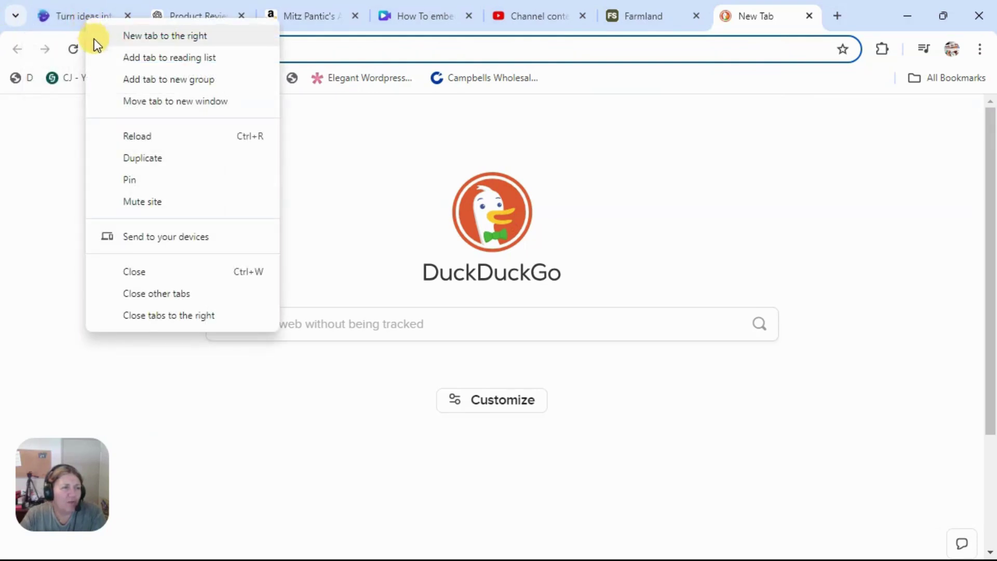
click(132, 180)
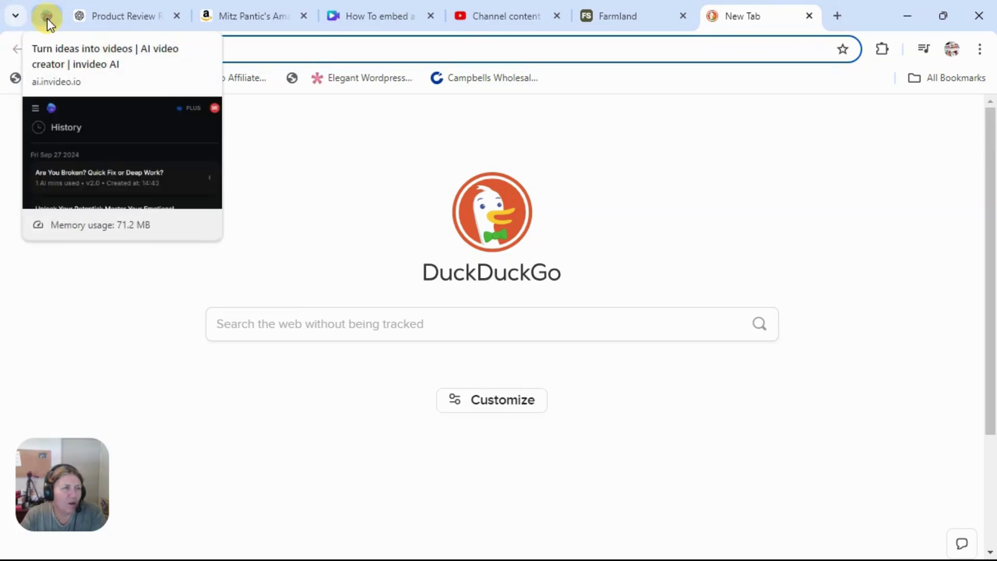
right_click(120, 14)
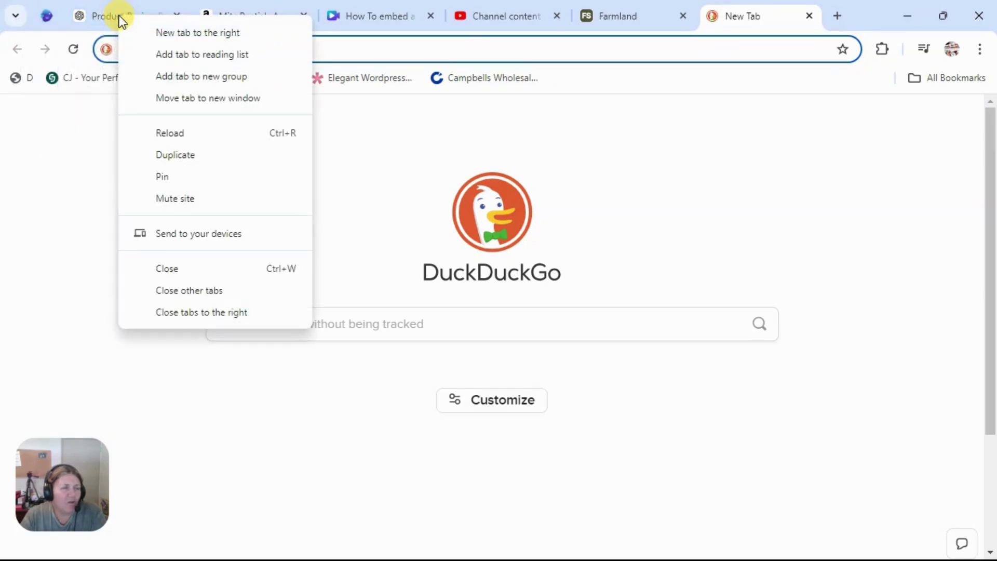
click(167, 177)
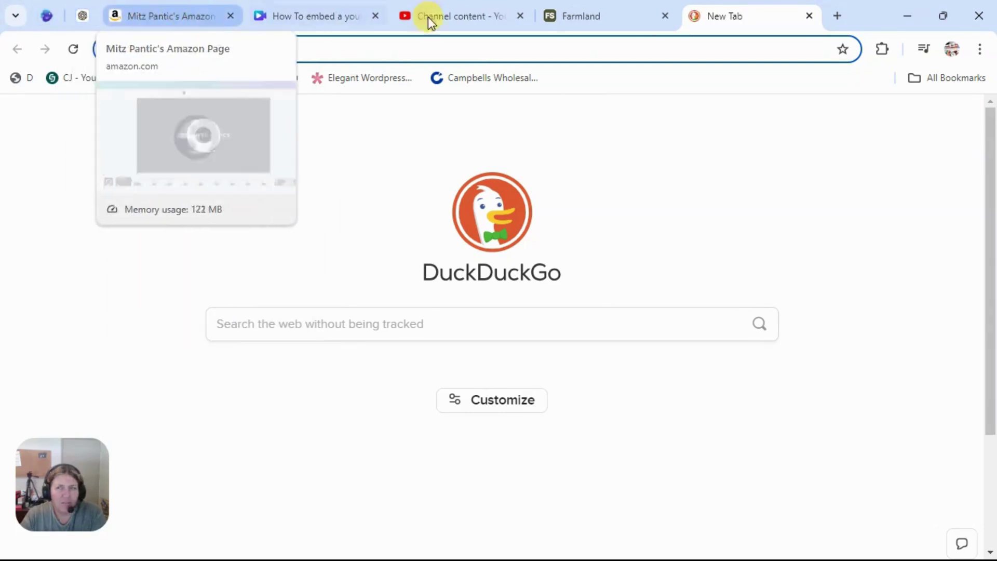
right_click(180, 14)
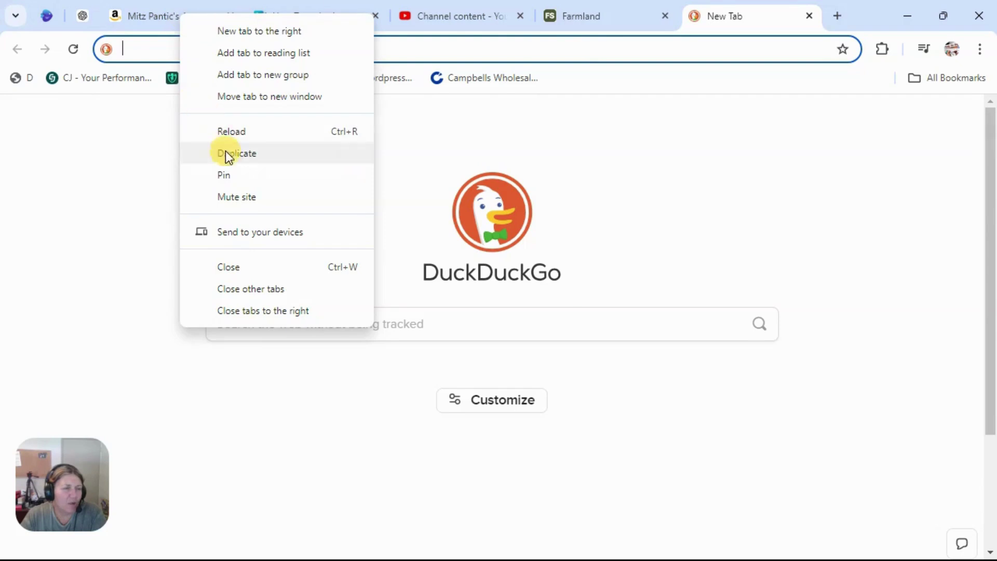
click(230, 174)
right_click(201, 16)
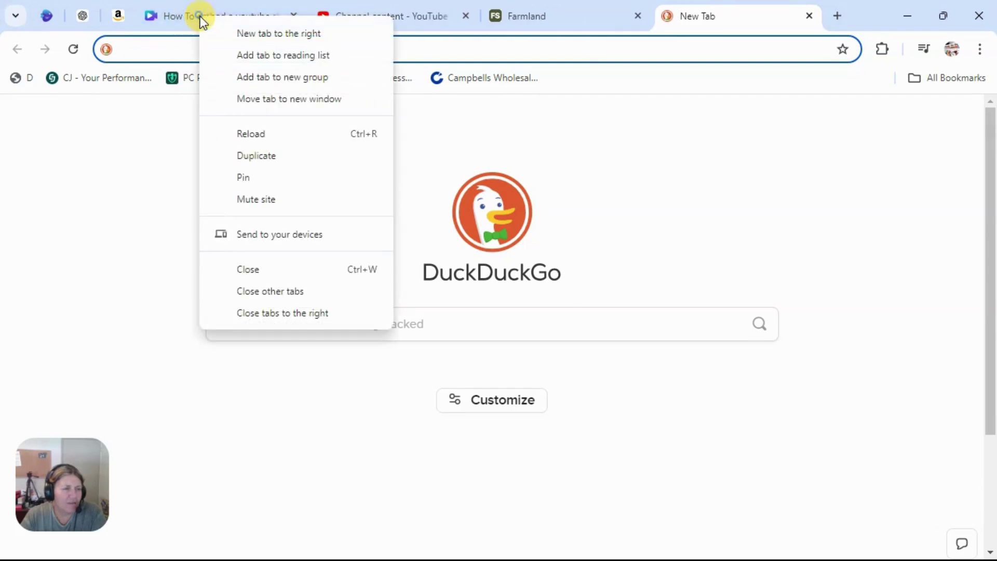
click(250, 176)
right_click(224, 22)
click(274, 180)
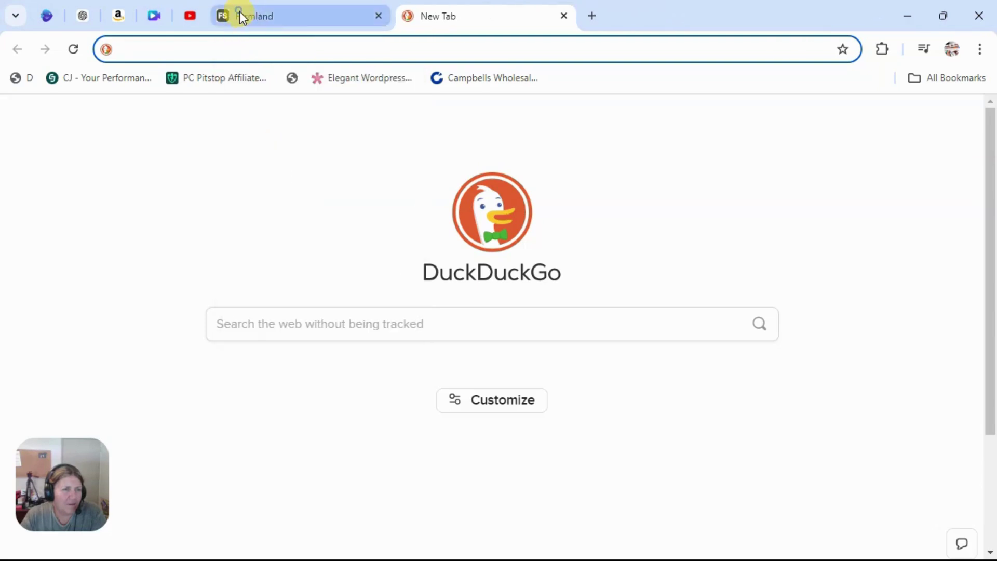
right_click(240, 13)
click(282, 172)
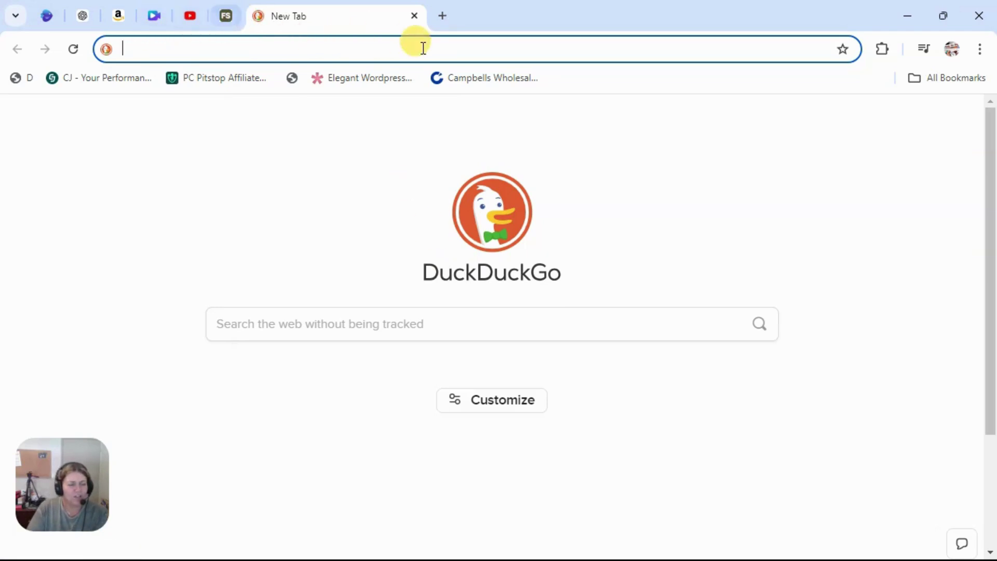
- Close Chrome, relaunch it from the taskbar and maximize the window
click(979, 16)
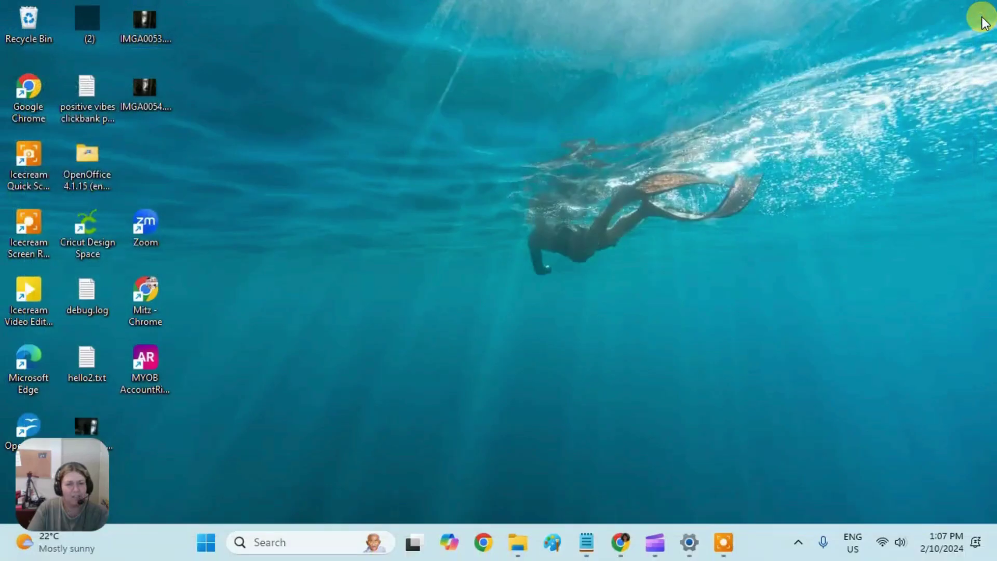
click(483, 544)
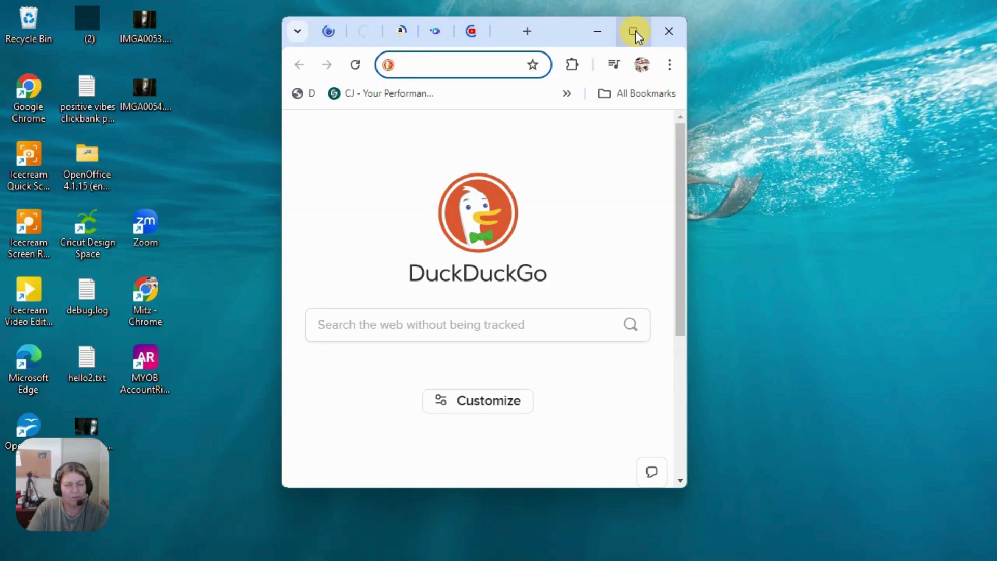
click(635, 30)
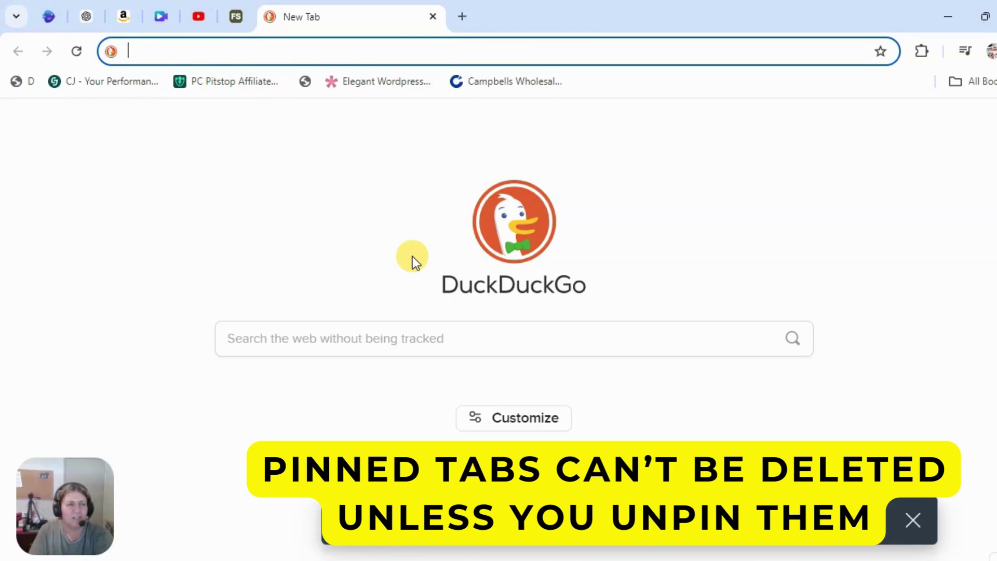
click(160, 17)
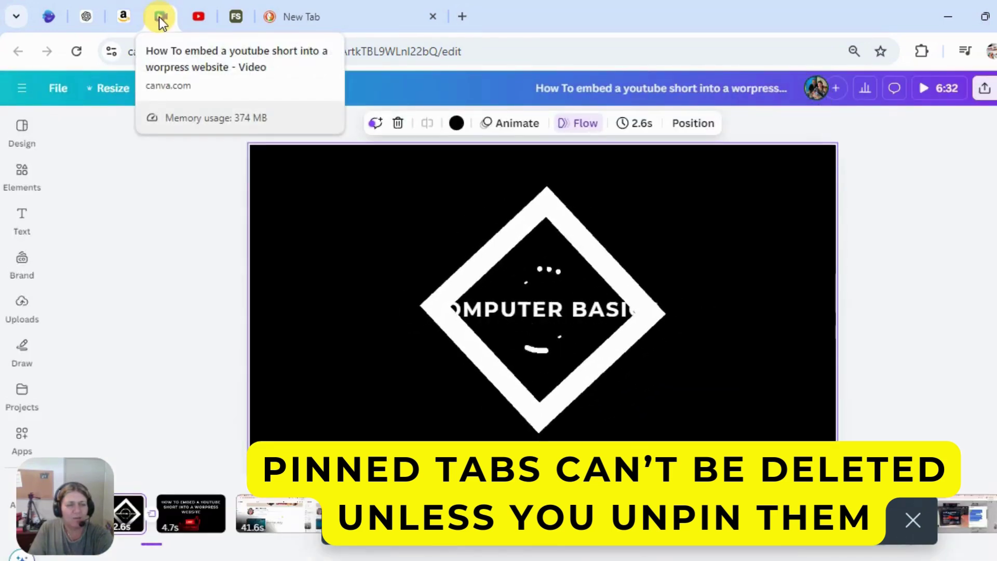
right_click(159, 17)
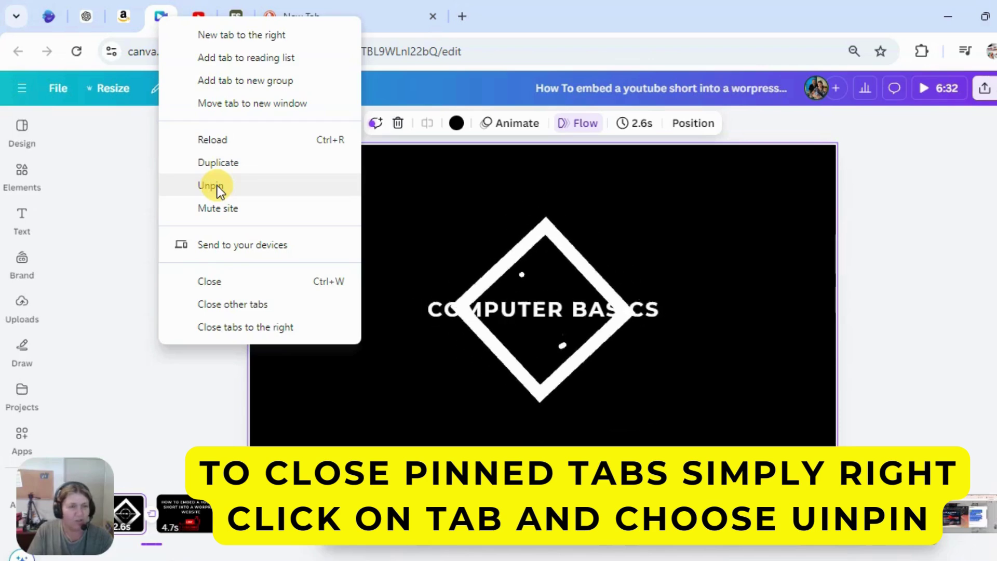
click(491, 17)
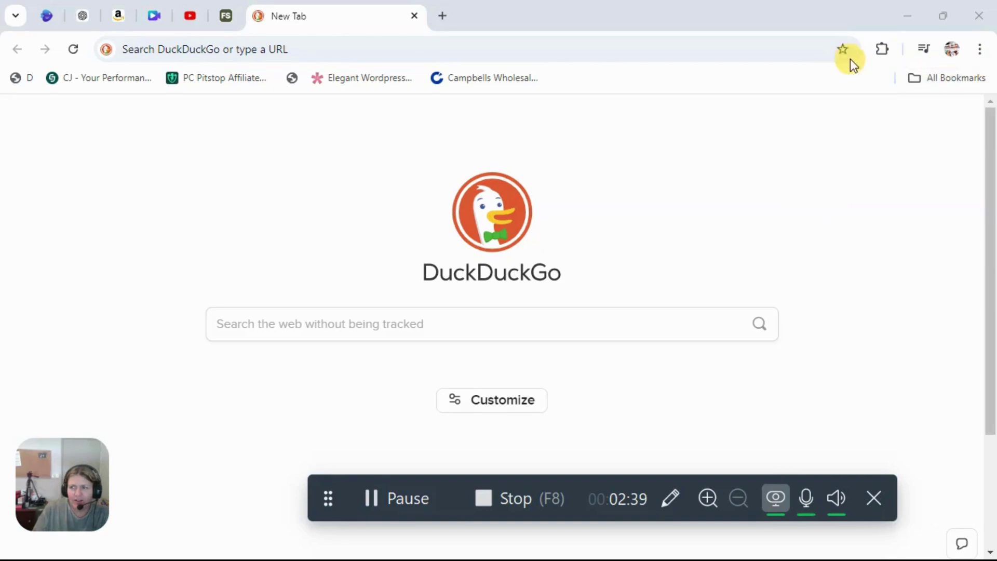
- Go to Settings > Autofill and passwords from Chrome's three-dot menu
click(980, 52)
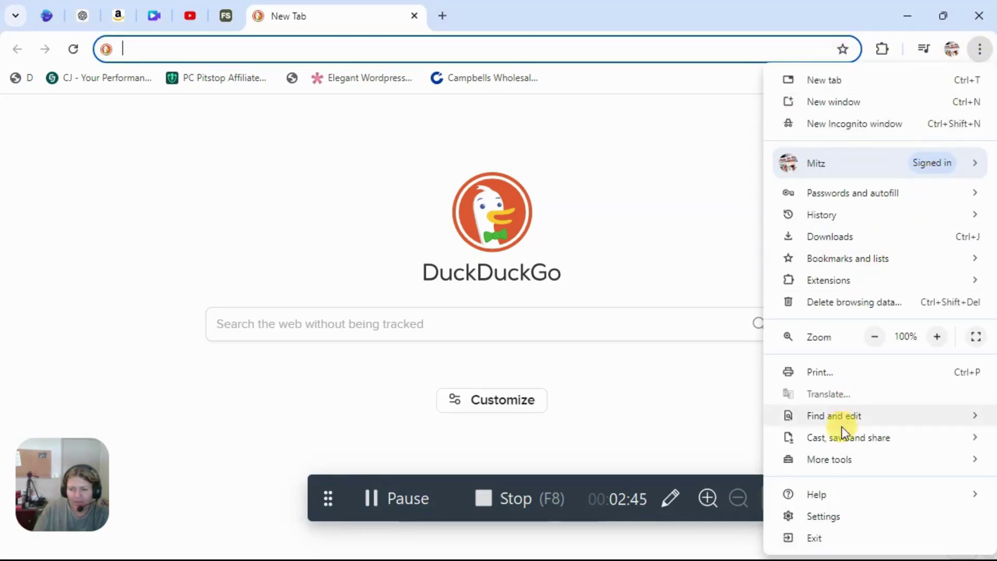
click(830, 516)
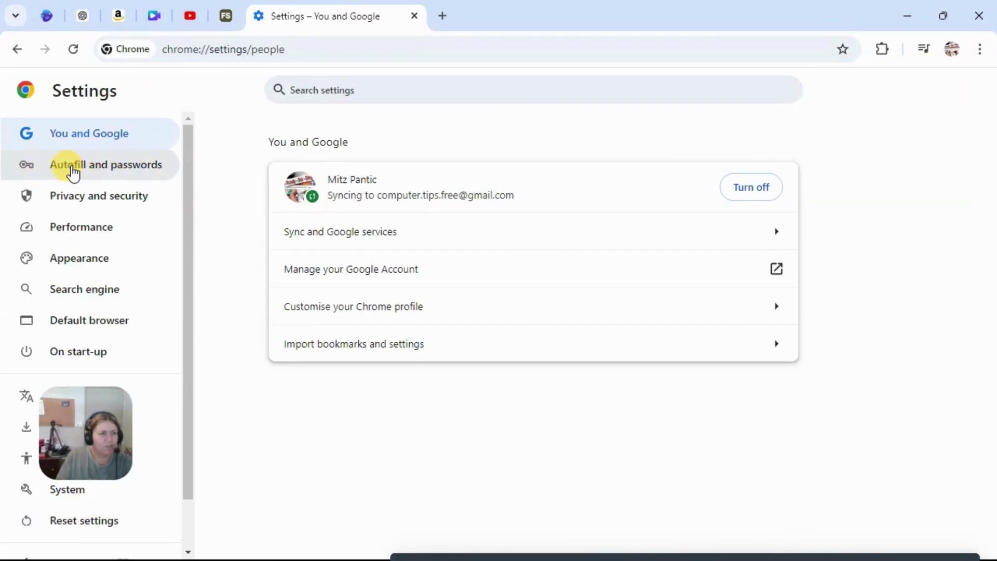
click(121, 171)
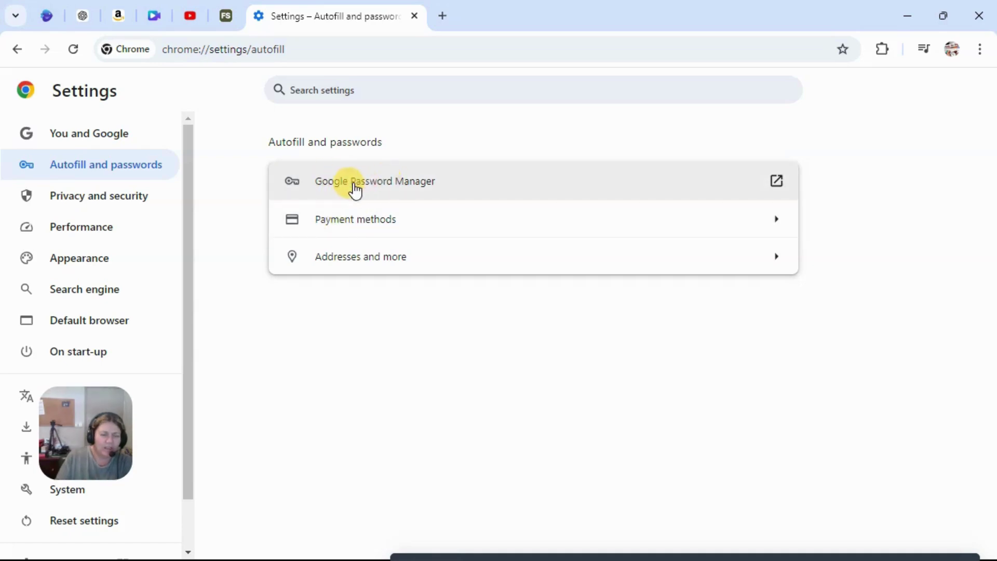
- Open Google Password Manager and run Check passwords on the Password Checkup banner
click(384, 186)
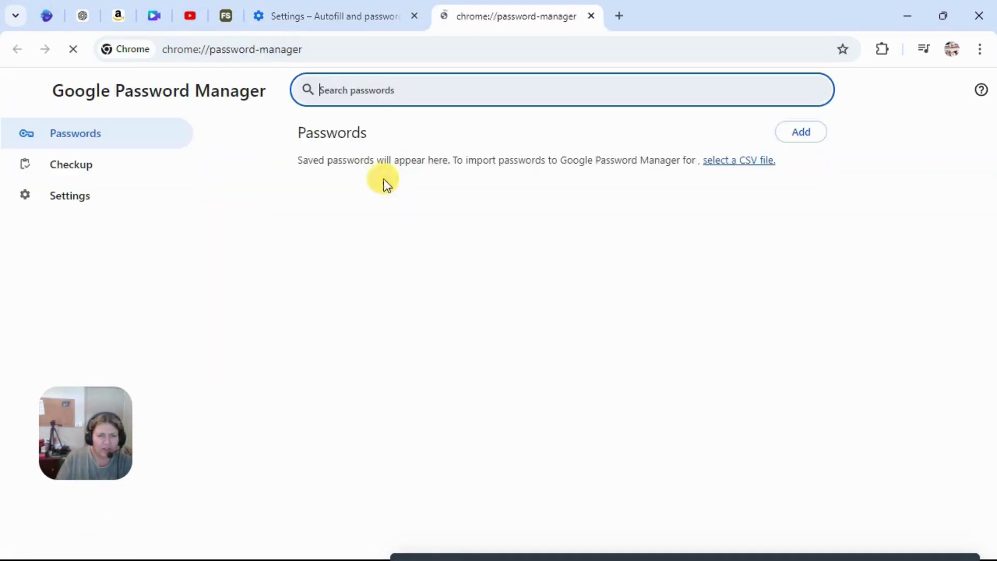
scroll(519, 413, down, 3)
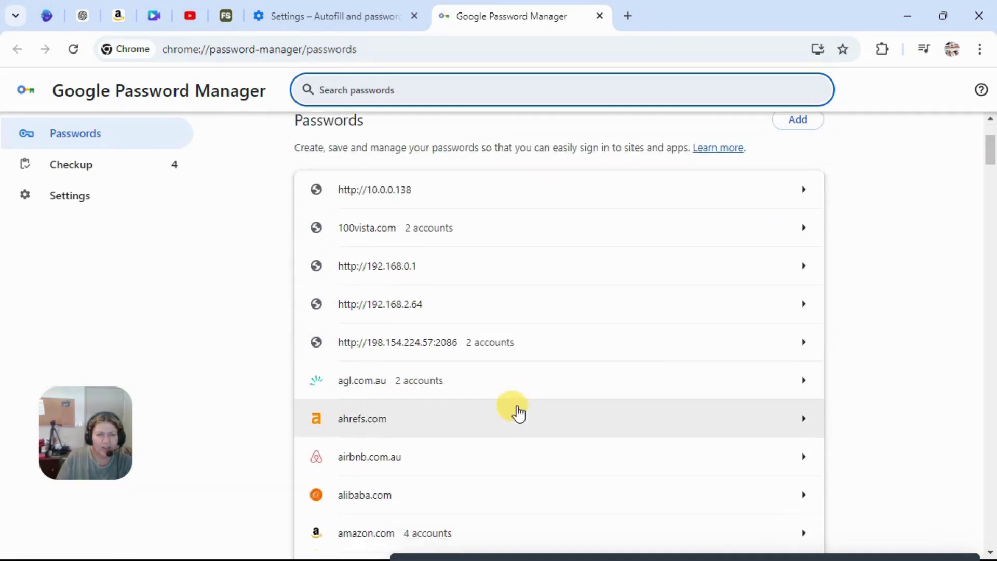
scroll(490, 478, up, 2)
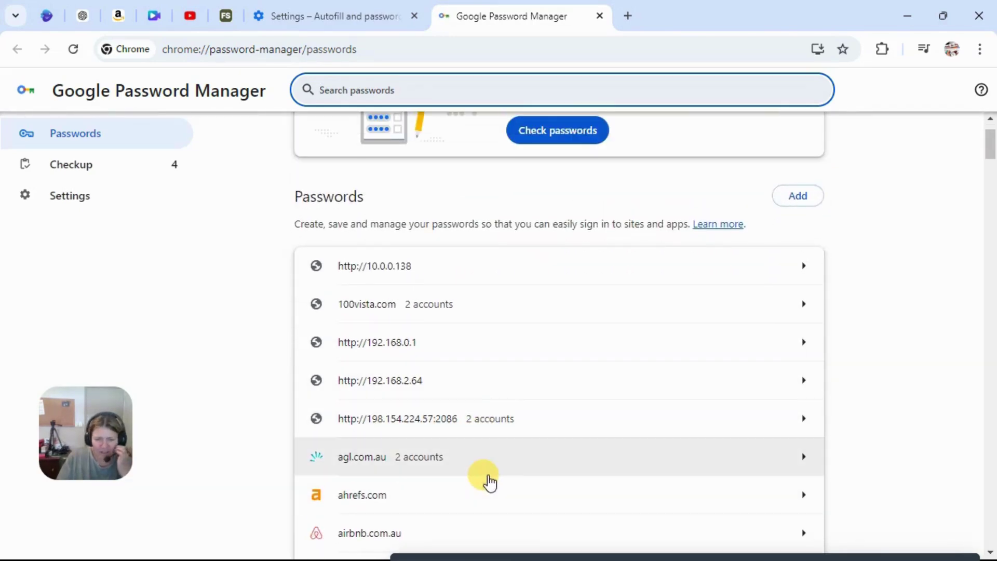
scroll(570, 214, up, 2)
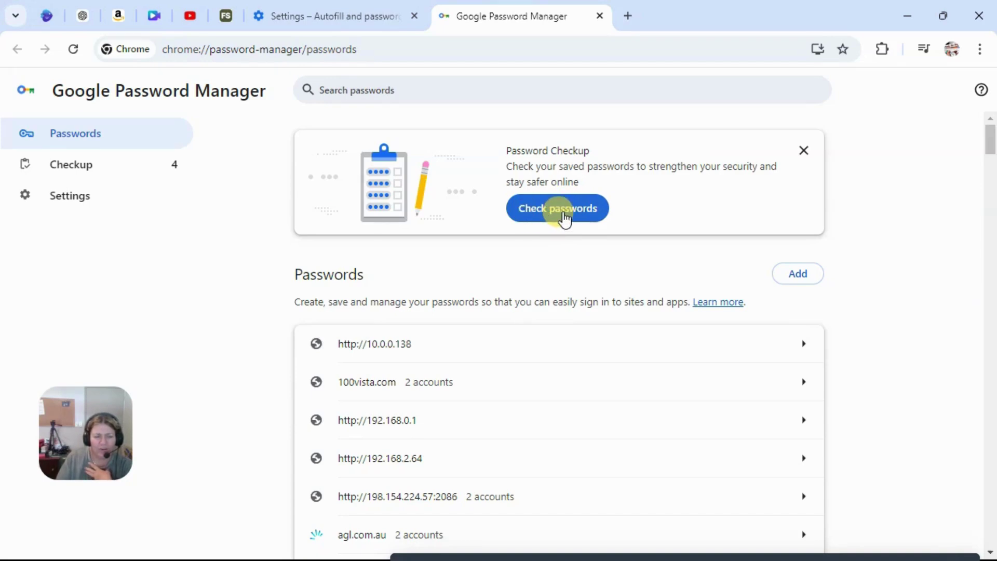
click(564, 213)
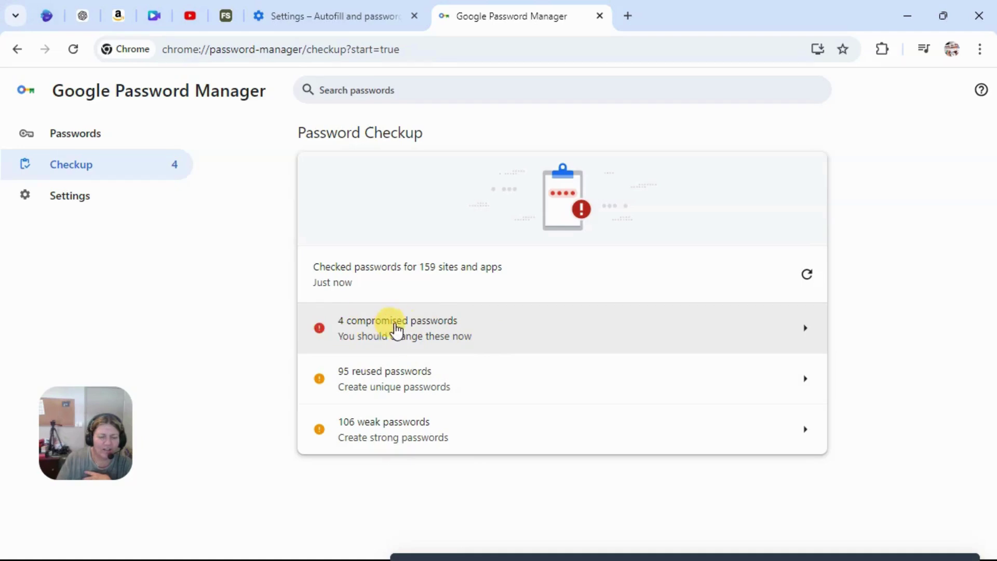
- Open the list of 4 compromised passwords (envato, fiverr, odesk, yummly)
click(416, 328)
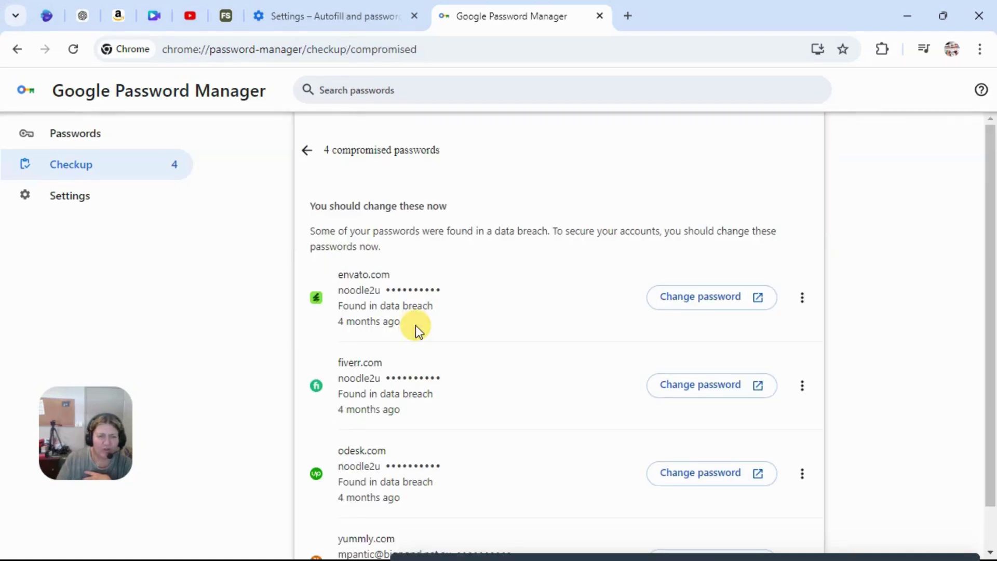
scroll(482, 307, down, 1)
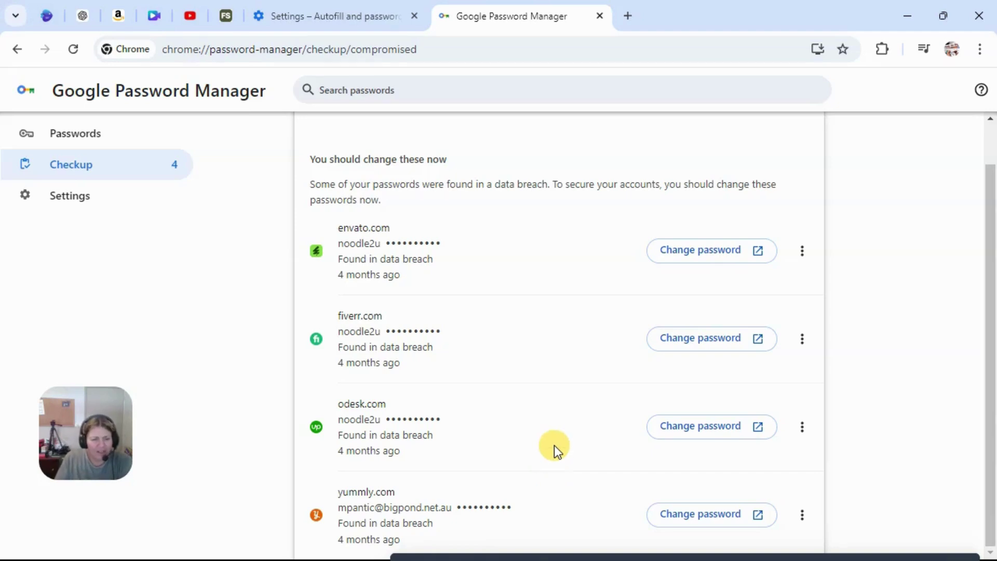
- Open envato.com's change-password page, then close the Envato sign-in tab
click(693, 254)
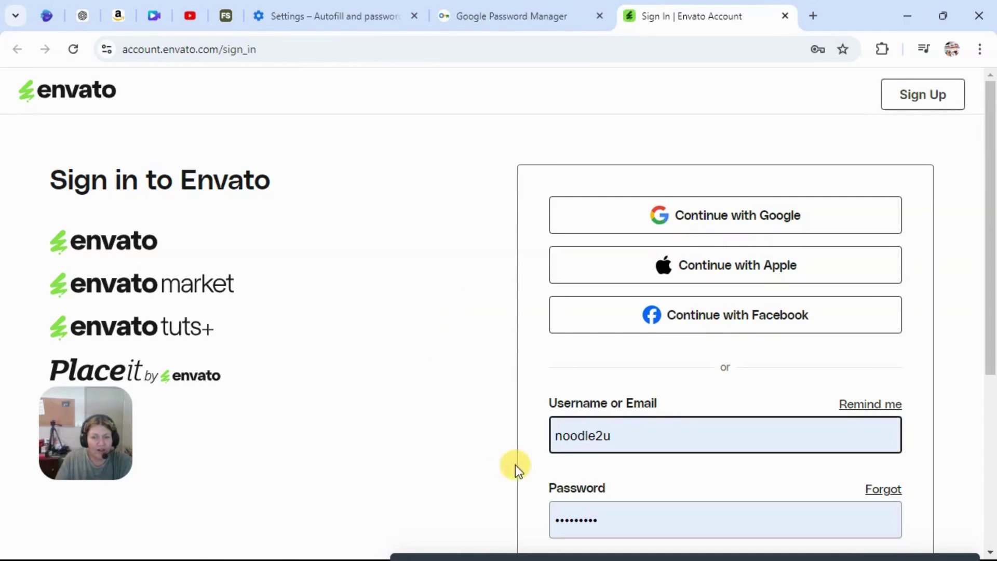
scroll(722, 464, down, 1)
scroll(722, 463, down, 3)
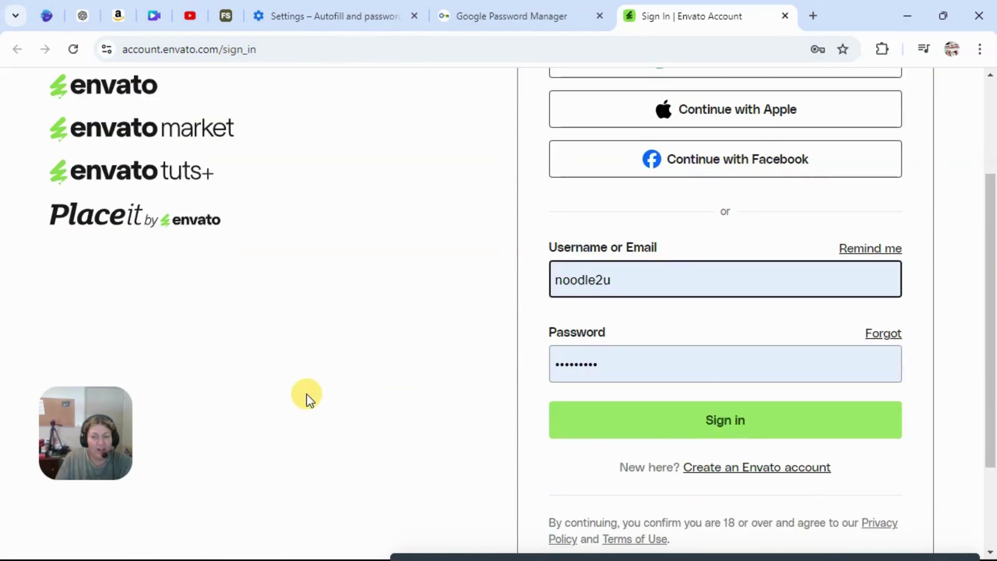
click(785, 16)
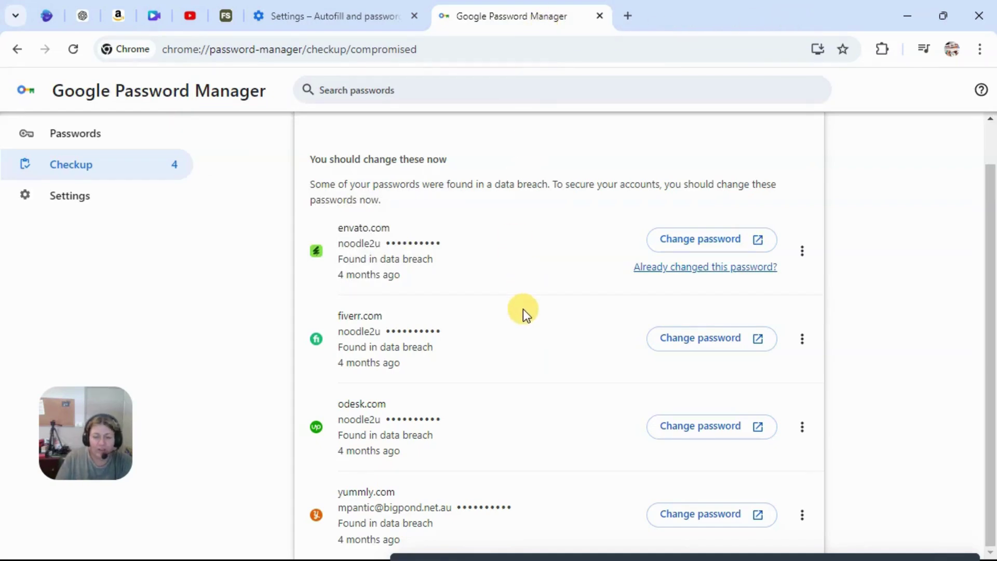
scroll(522, 415, up, 1)
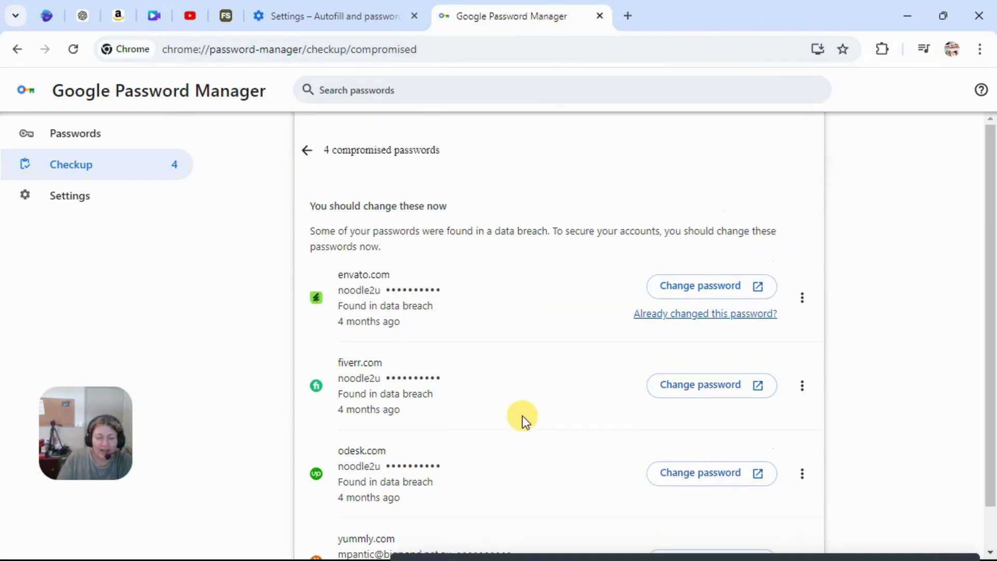
click(307, 151)
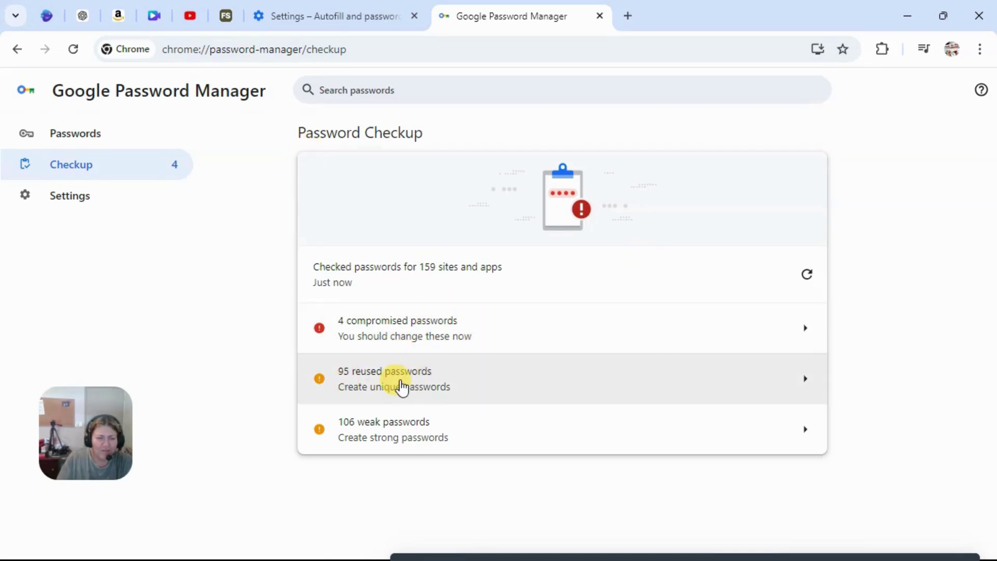
click(401, 387)
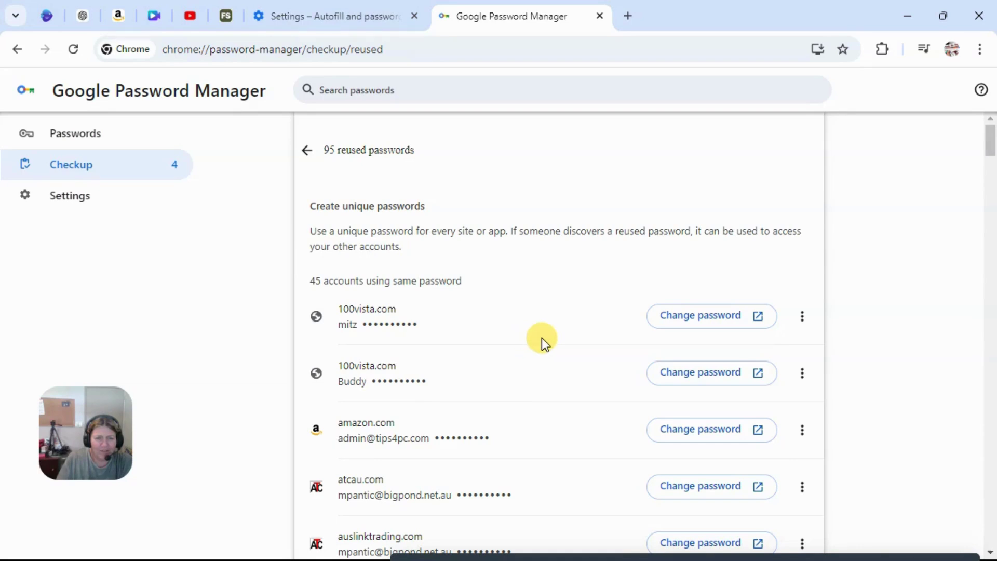
scroll(571, 301, down, 9)
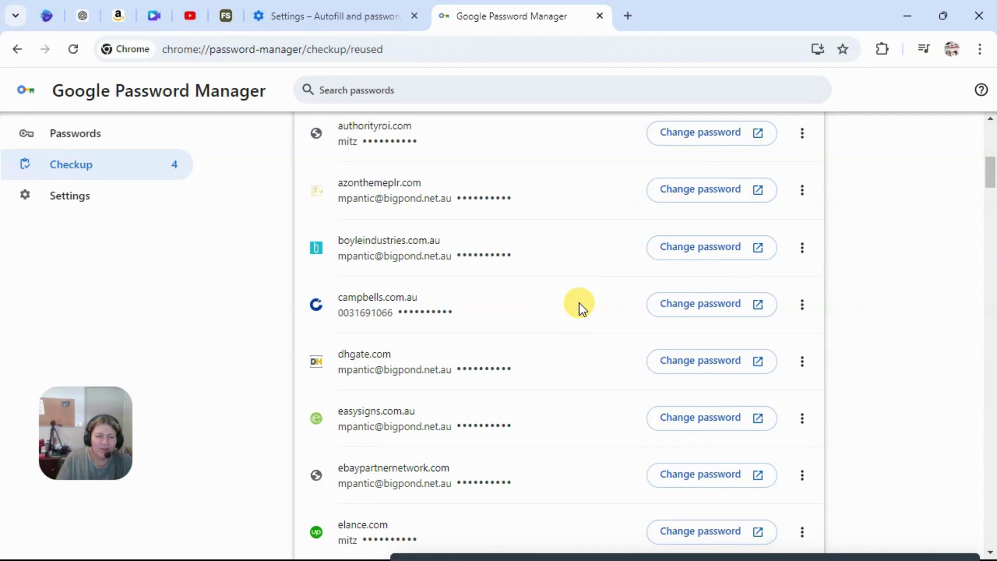
scroll(579, 304, down, 3)
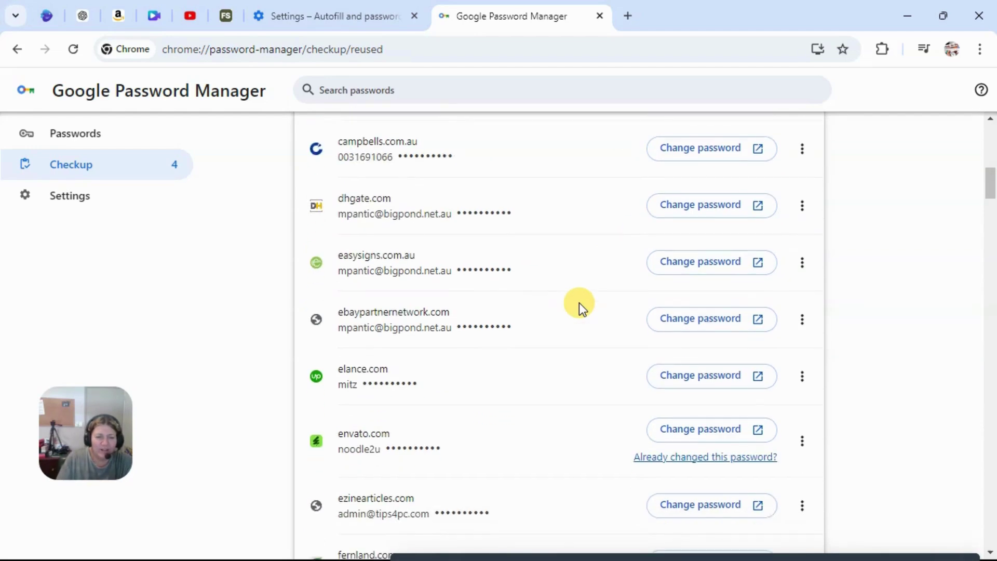
scroll(579, 304, up, 12)
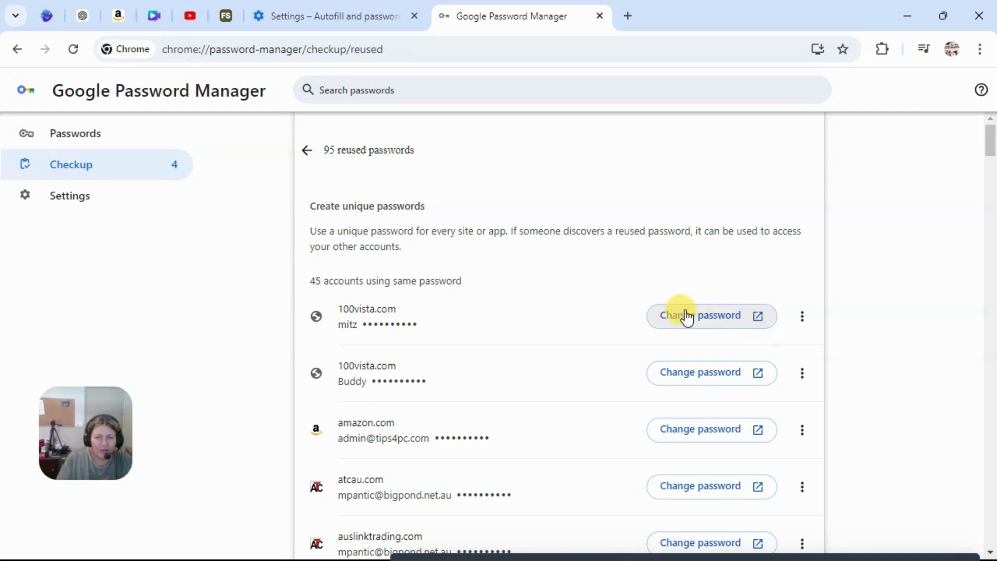
- Delete and confirm removal of both saved 100vista.com passwords
click(801, 317)
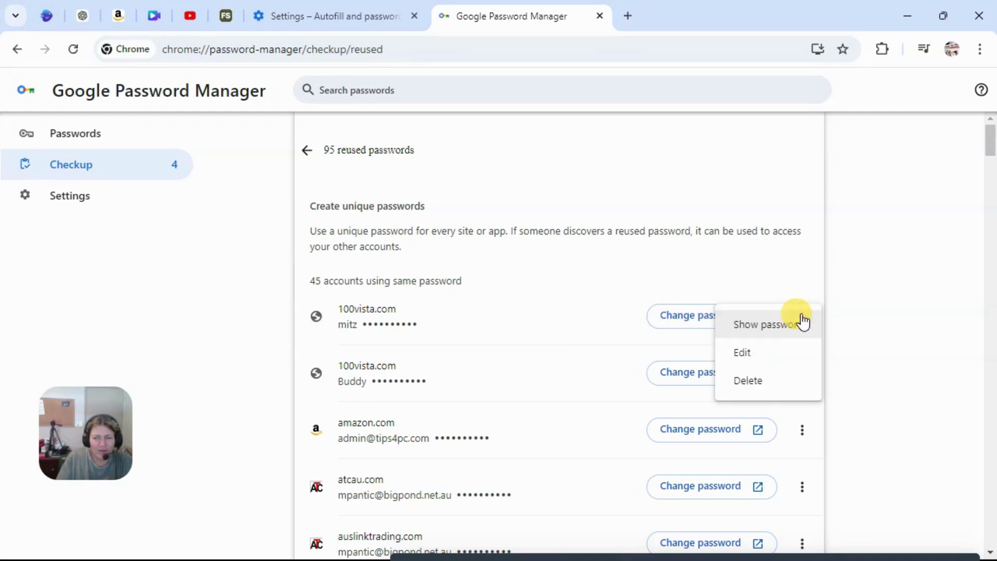
click(748, 382)
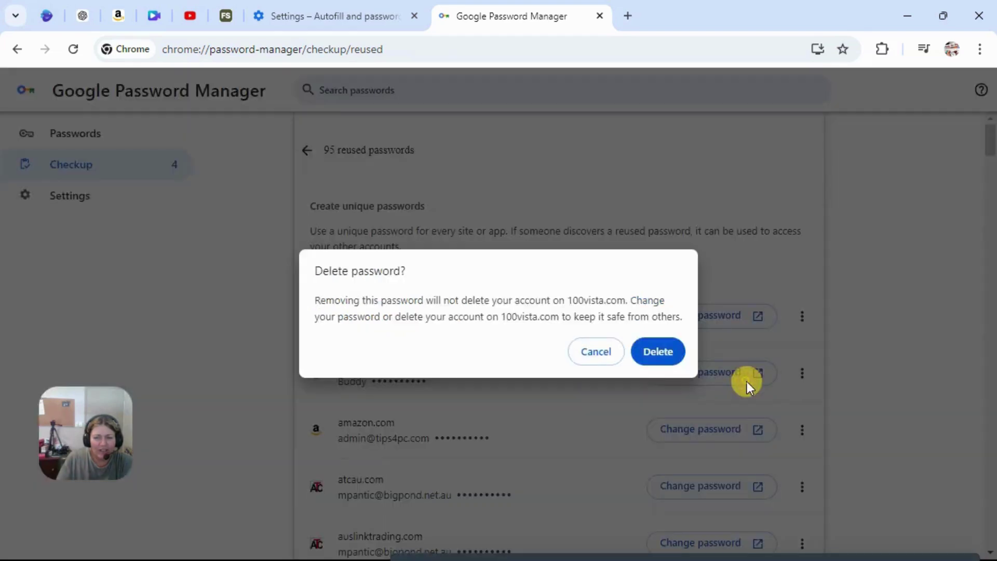
click(646, 352)
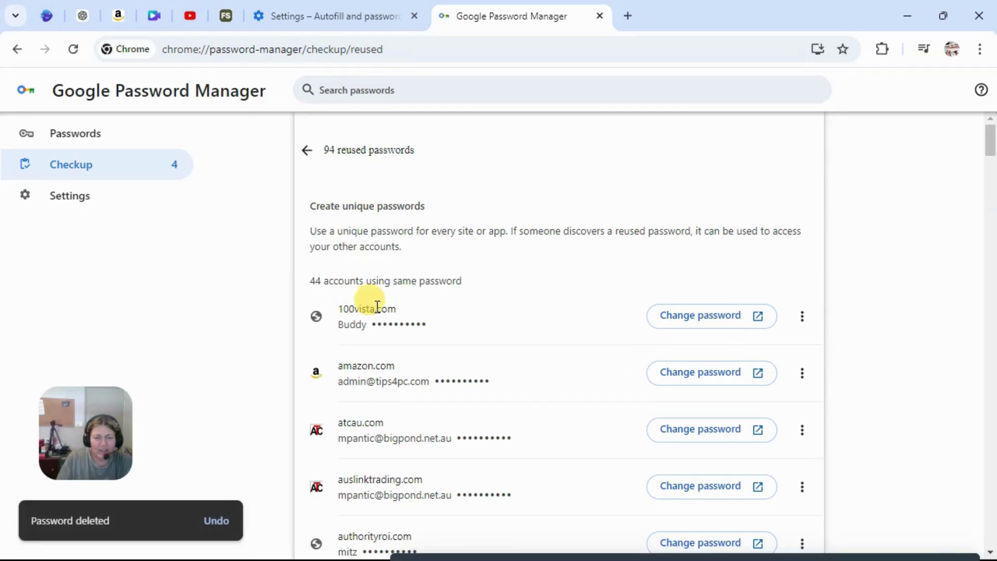
click(802, 316)
click(747, 390)
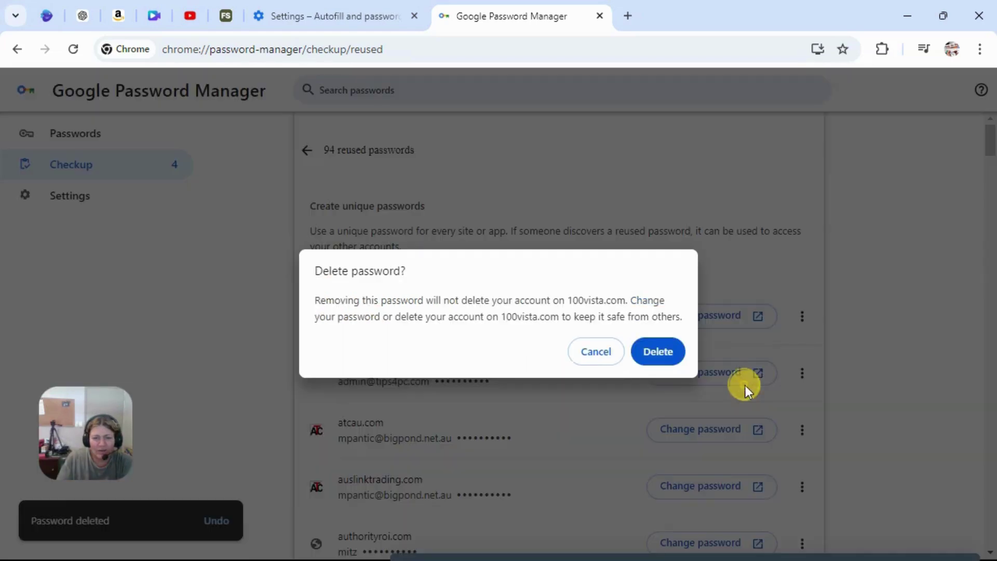
click(656, 351)
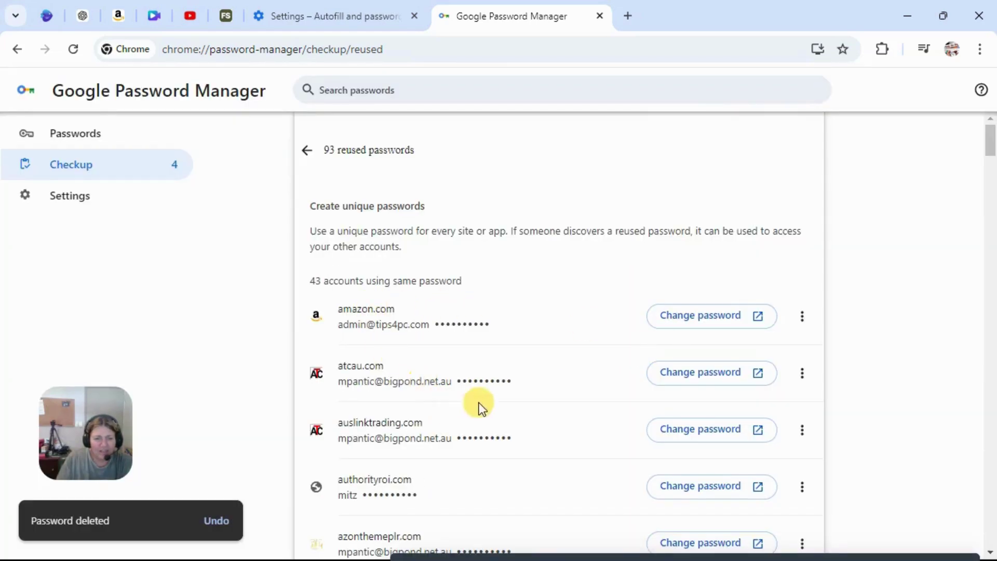
scroll(507, 397, down, 4)
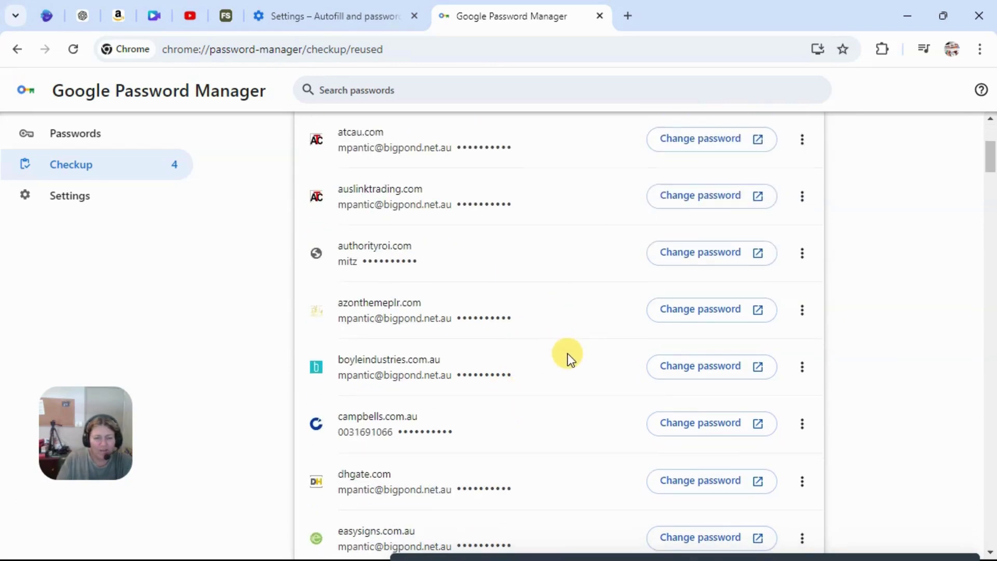
- Scroll the reused passwords list, then go back to the Checkup summary showing 93 reused
scroll(568, 359, down, 5)
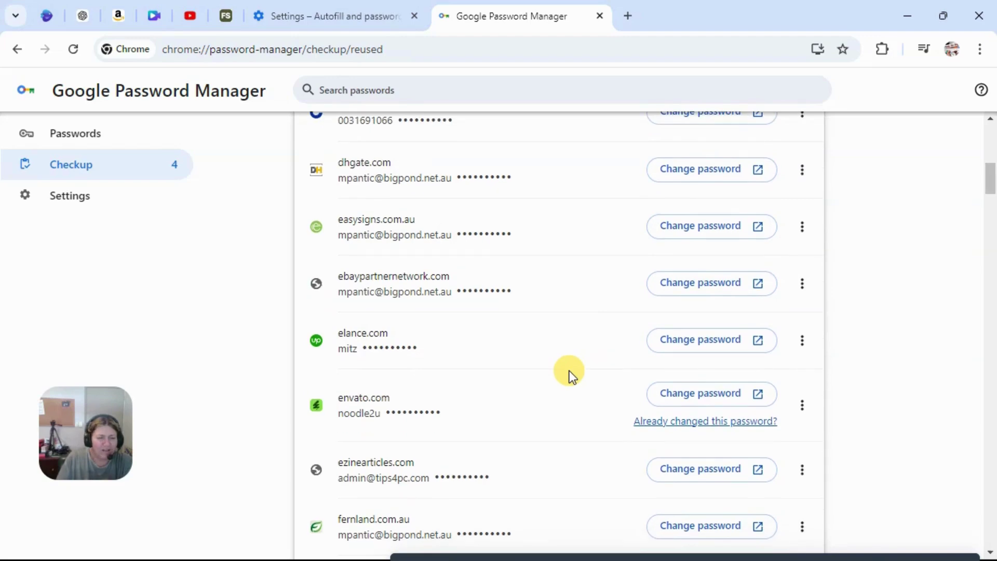
scroll(570, 371, down, 5)
scroll(569, 372, down, 5)
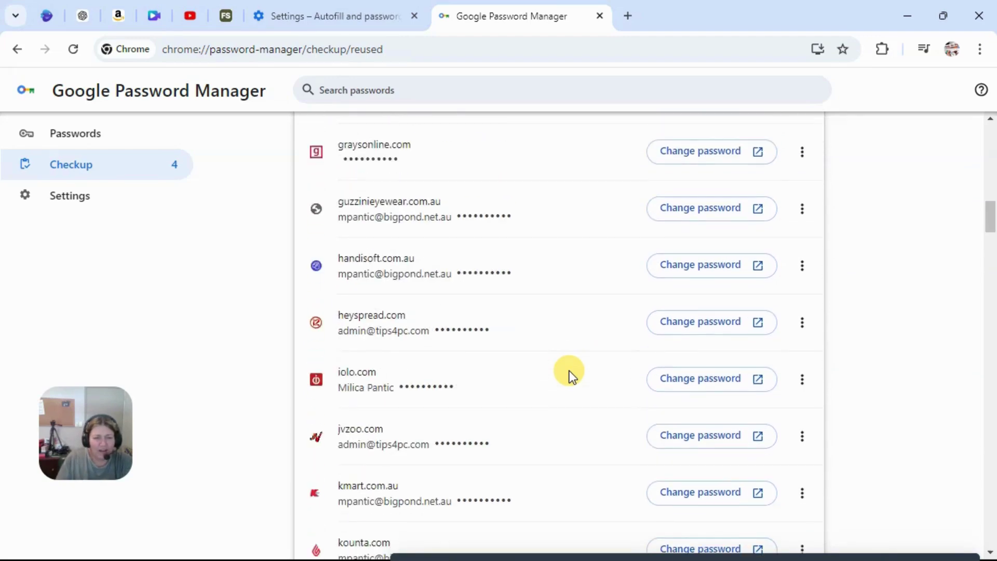
scroll(588, 370, up, 15)
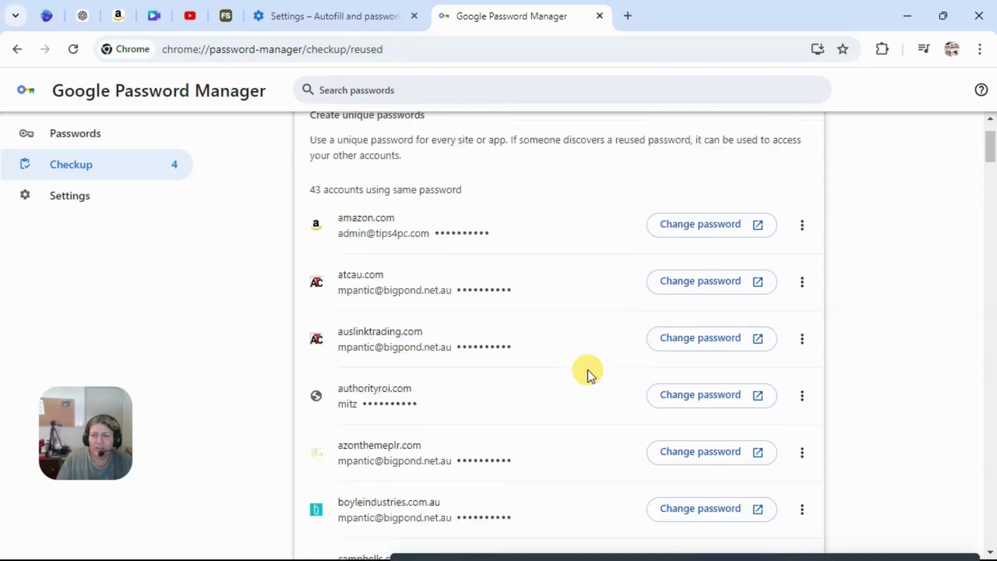
click(85, 169)
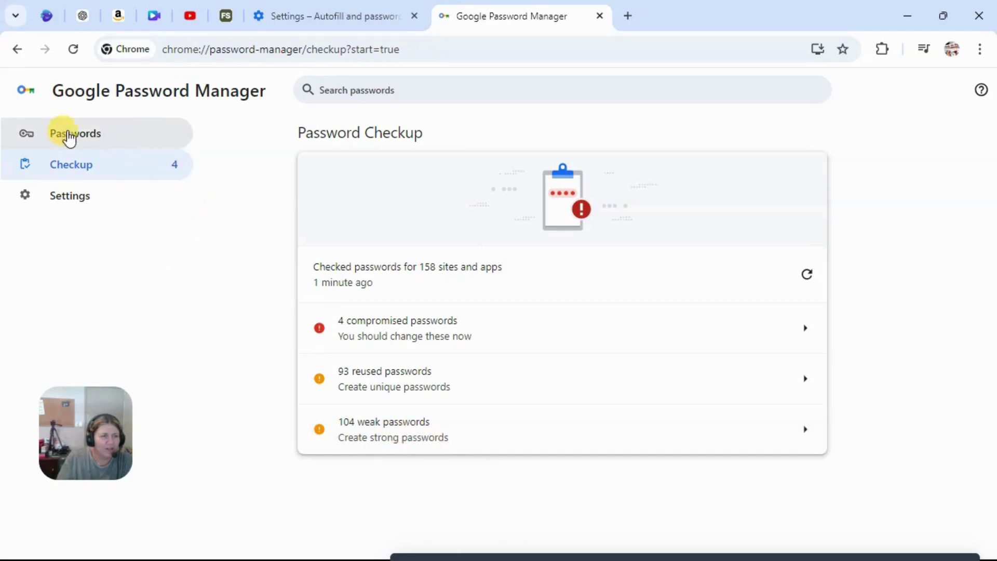
- Step back through the password manager pages, then close the Google Password Manager tab
click(17, 49)
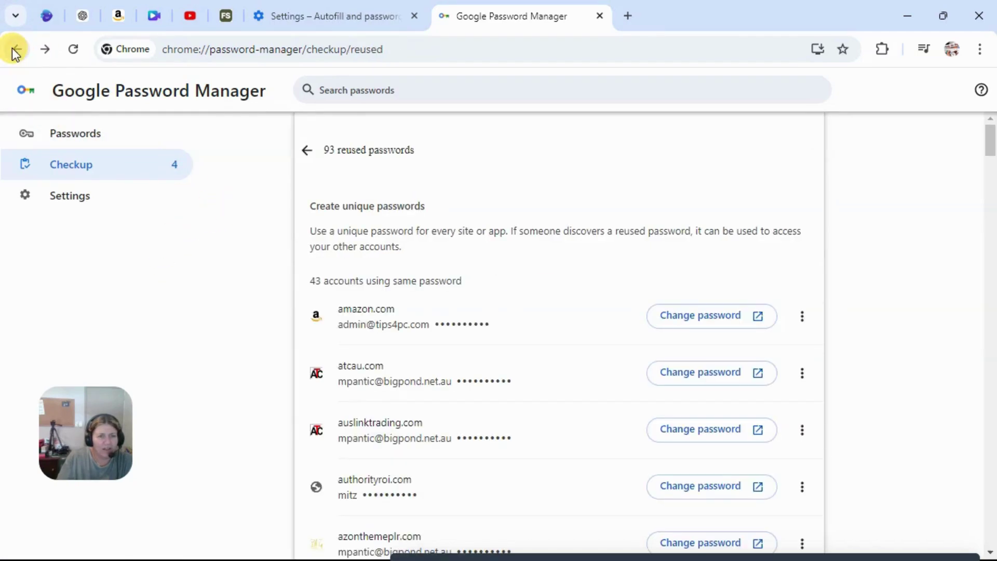
click(16, 49)
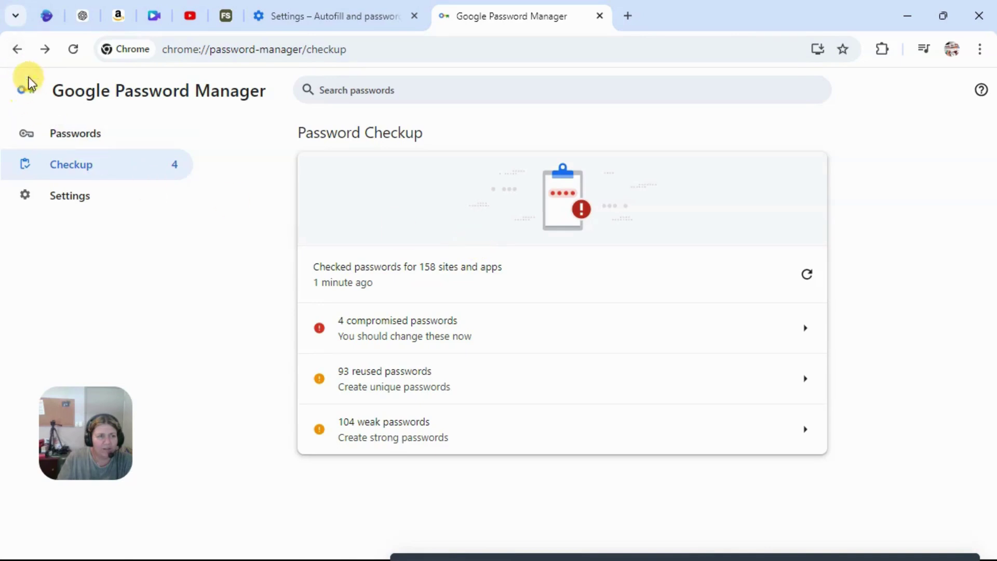
click(18, 49)
click(18, 49)
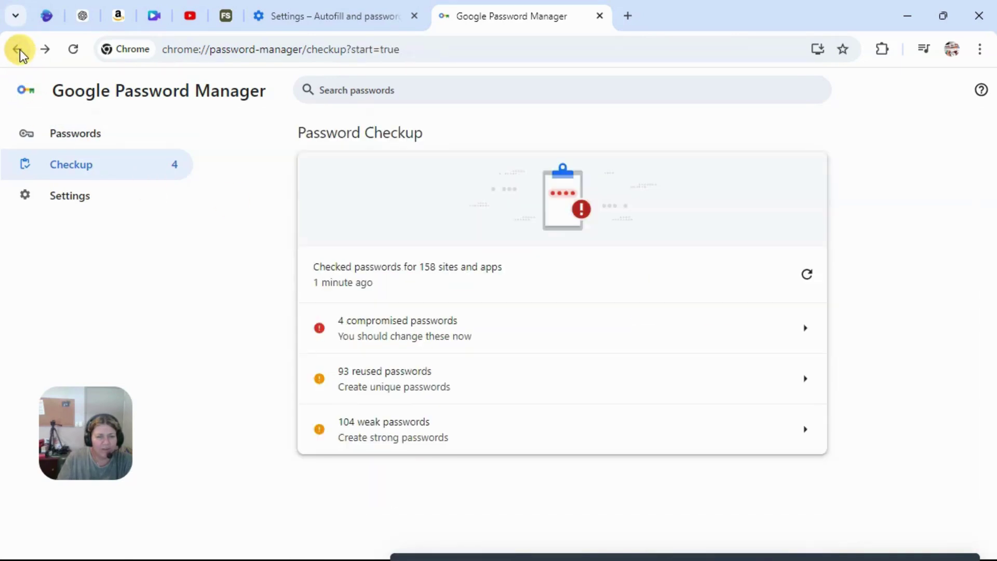
click(19, 50)
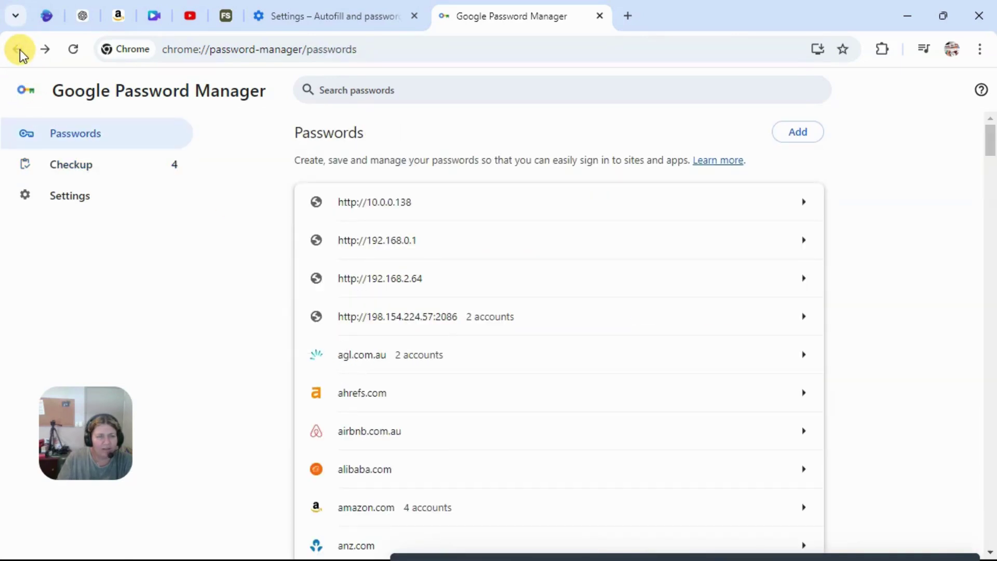
click(599, 16)
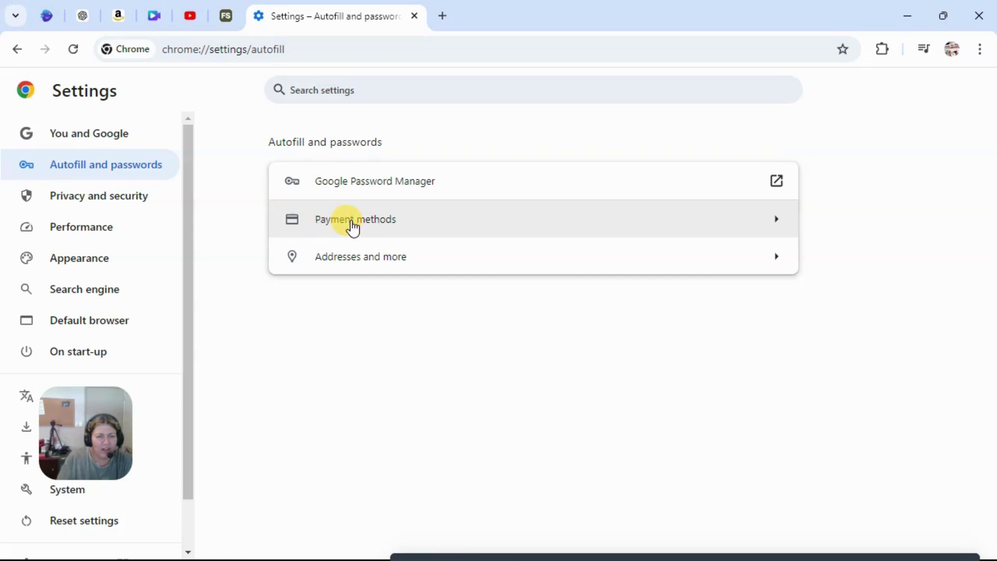
- Open Payment methods and view the saved Visa cards in Google Payments Centre
click(377, 227)
scroll(380, 228, down, 3)
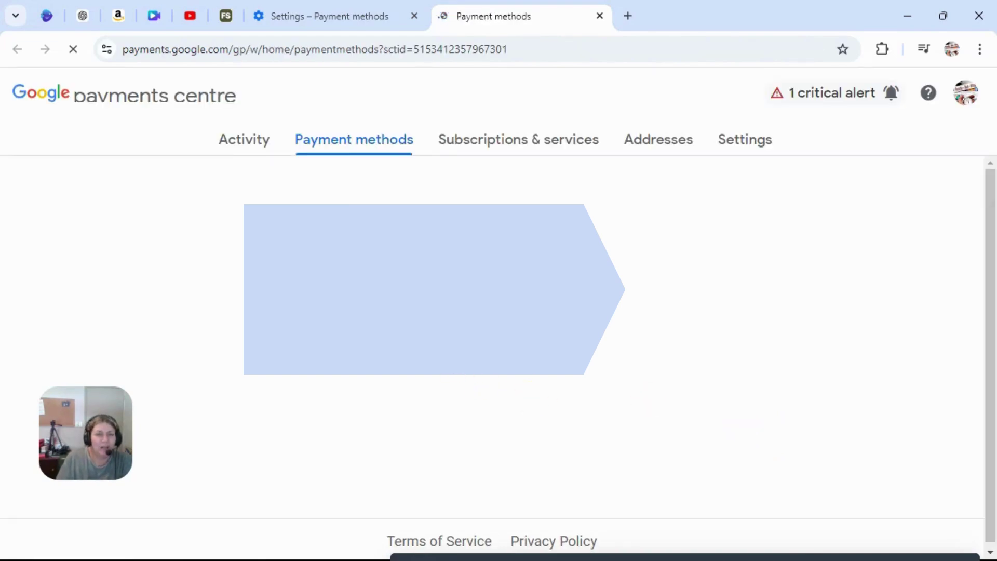
scroll(381, 392, down, 5)
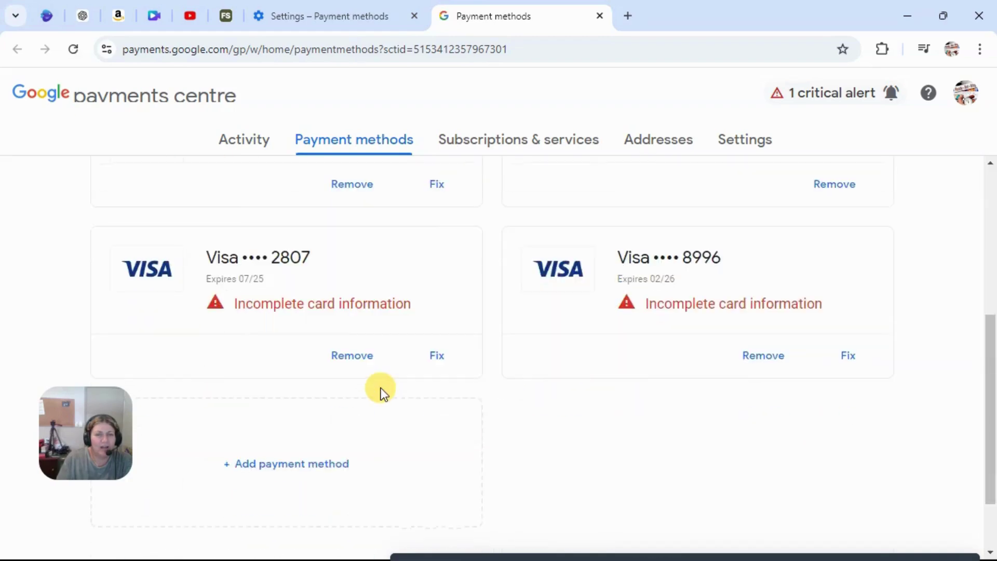
scroll(383, 389, up, 1)
scroll(559, 250, up, 1)
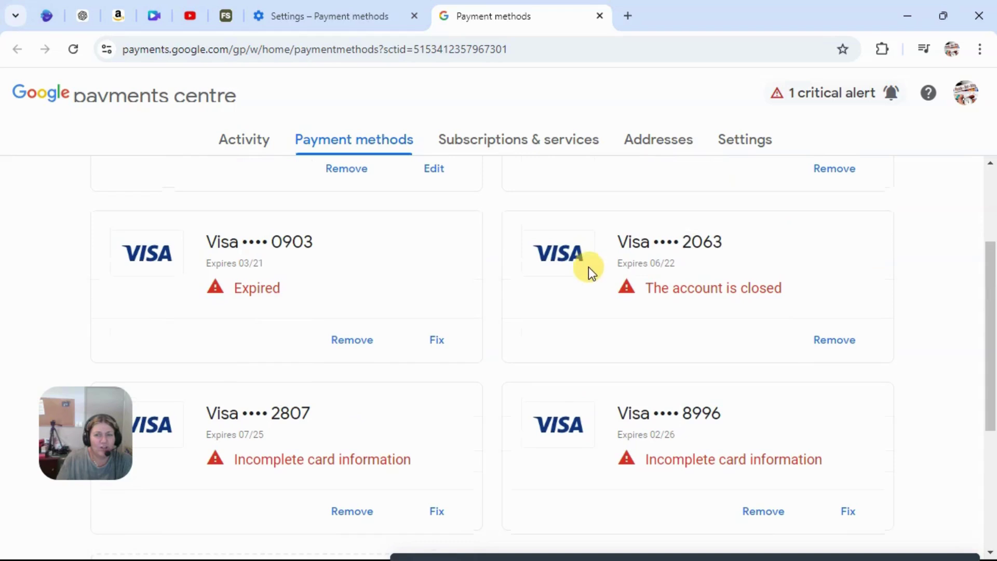
scroll(384, 273, down, 1)
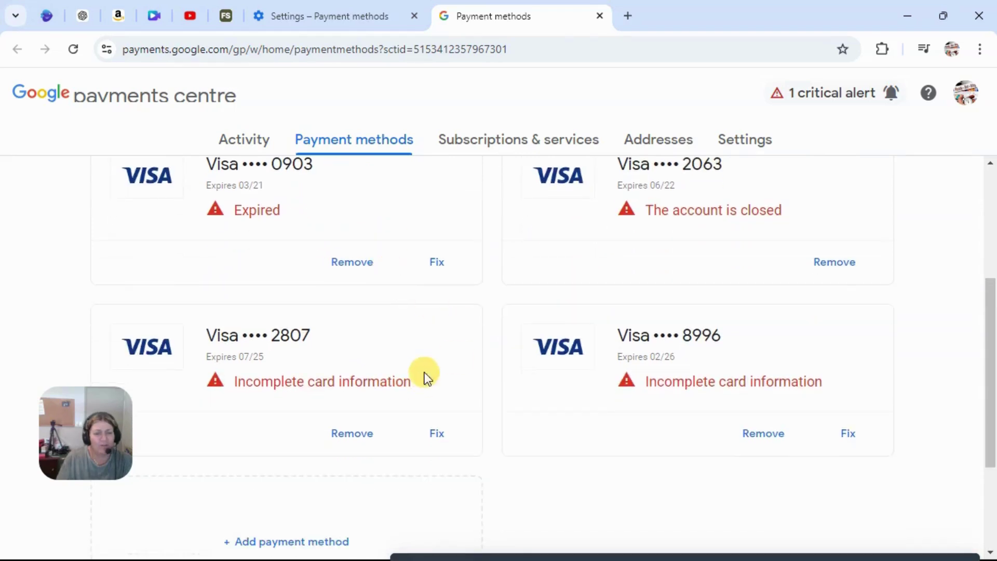
- Remove both incomplete Visa cards, confirming each removal, then bring up the Add payment method form
click(352, 435)
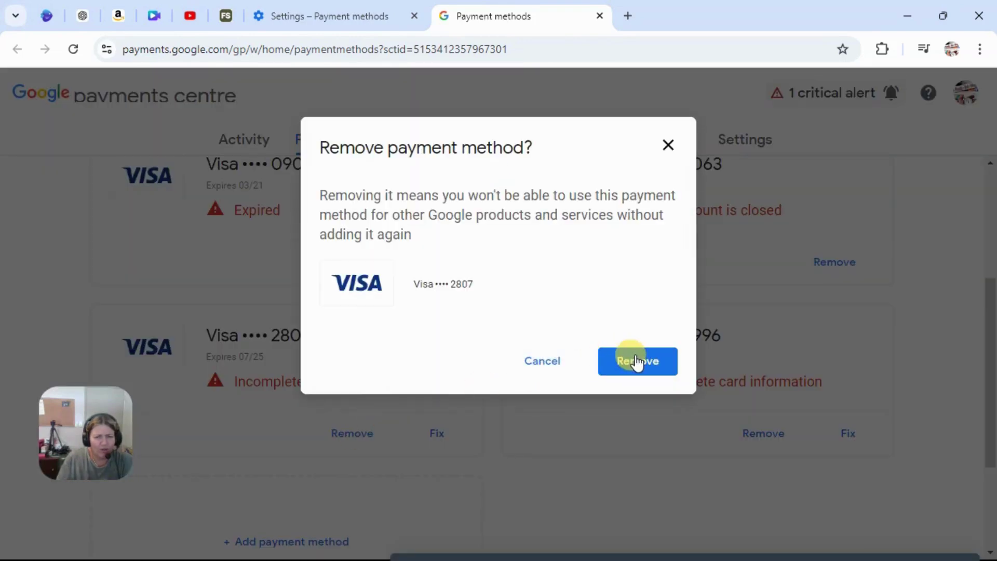
click(637, 361)
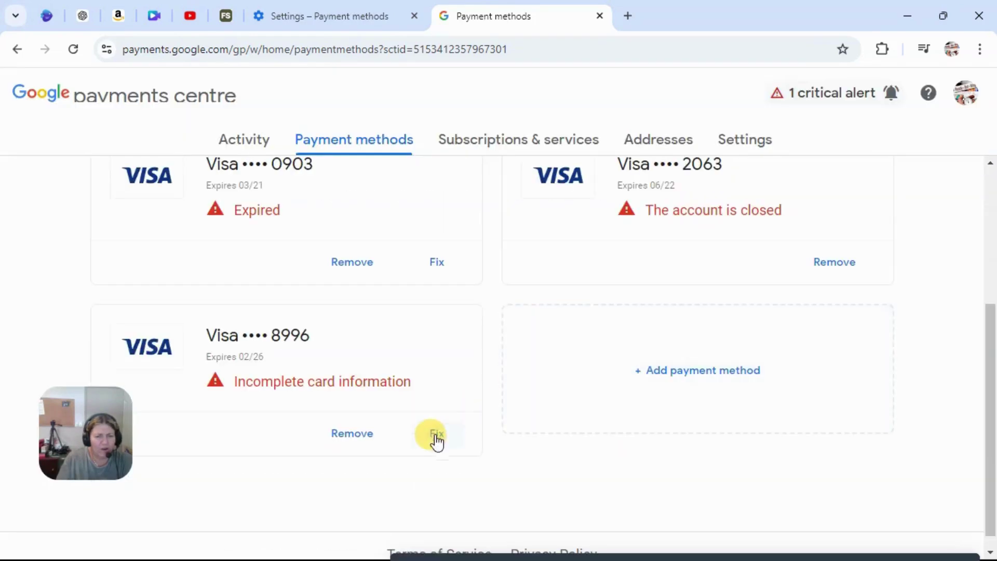
click(343, 433)
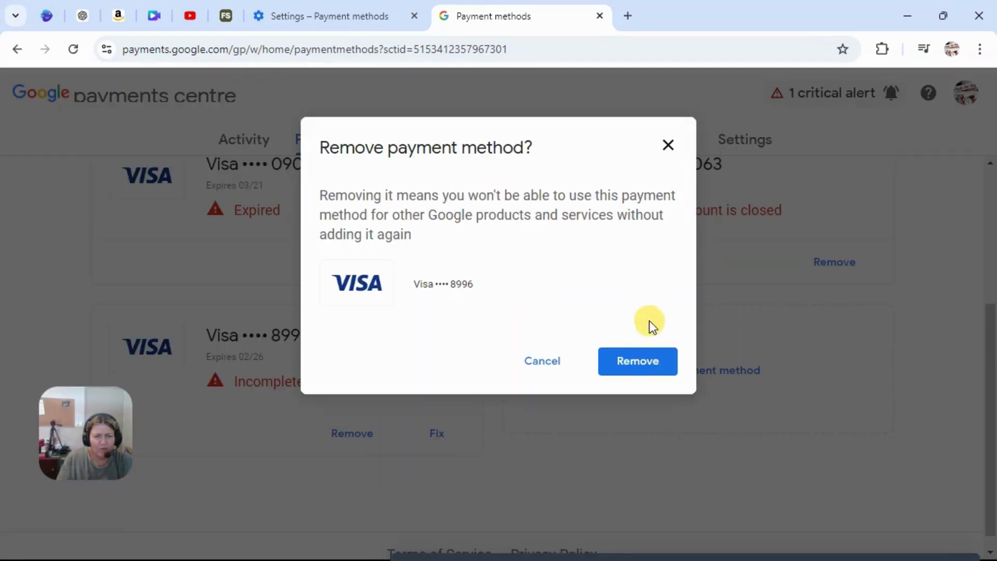
click(616, 367)
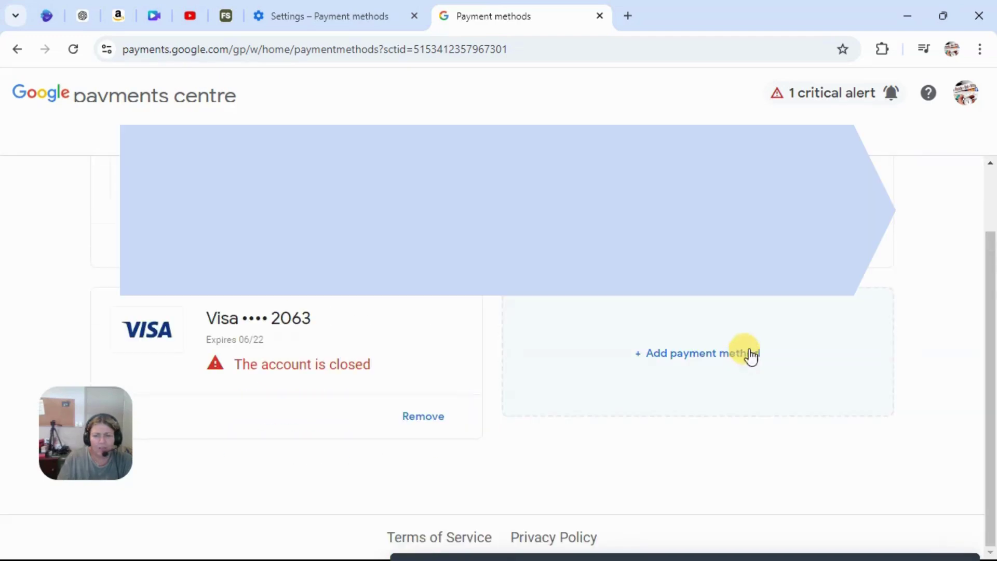
click(696, 355)
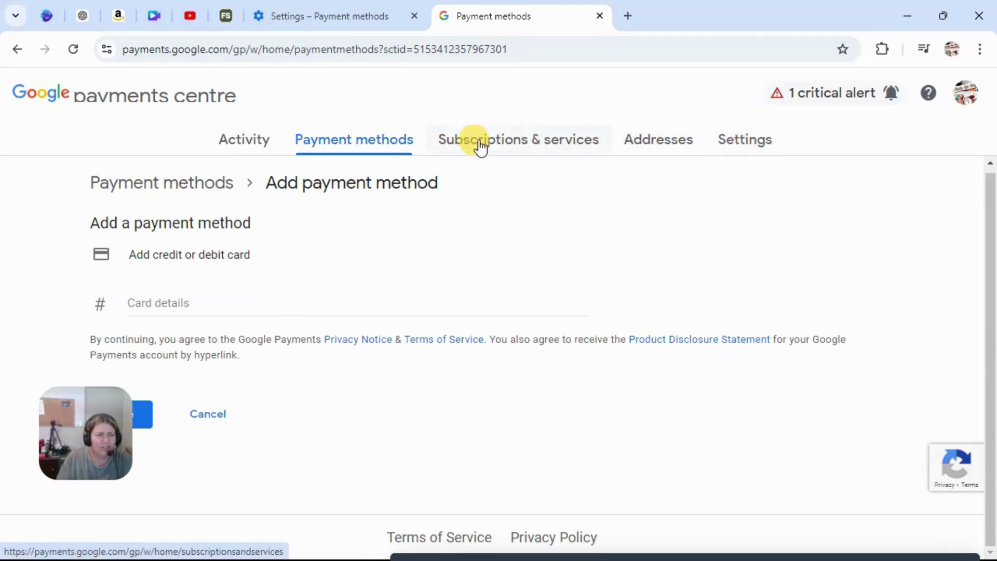
- Close the Payments Centre tab and go back to the Autofill and passwords settings
click(600, 16)
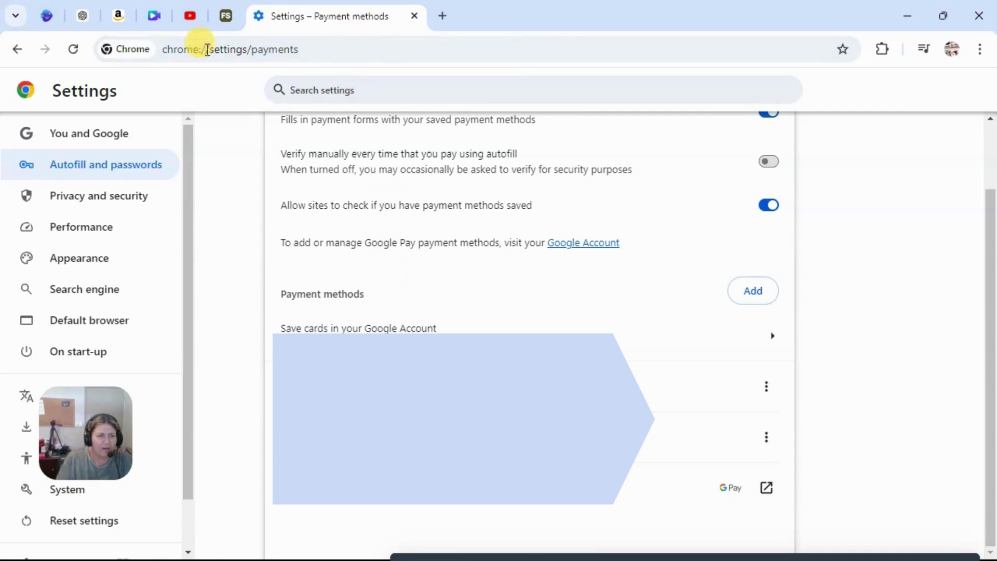
click(17, 49)
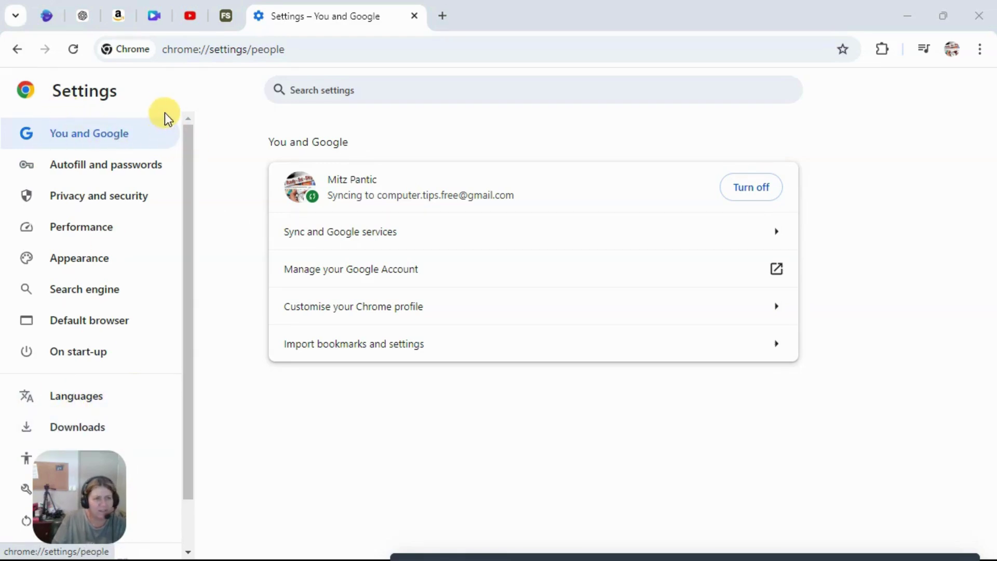
- Open the Downloads settings and select the folder name in the download location
click(85, 432)
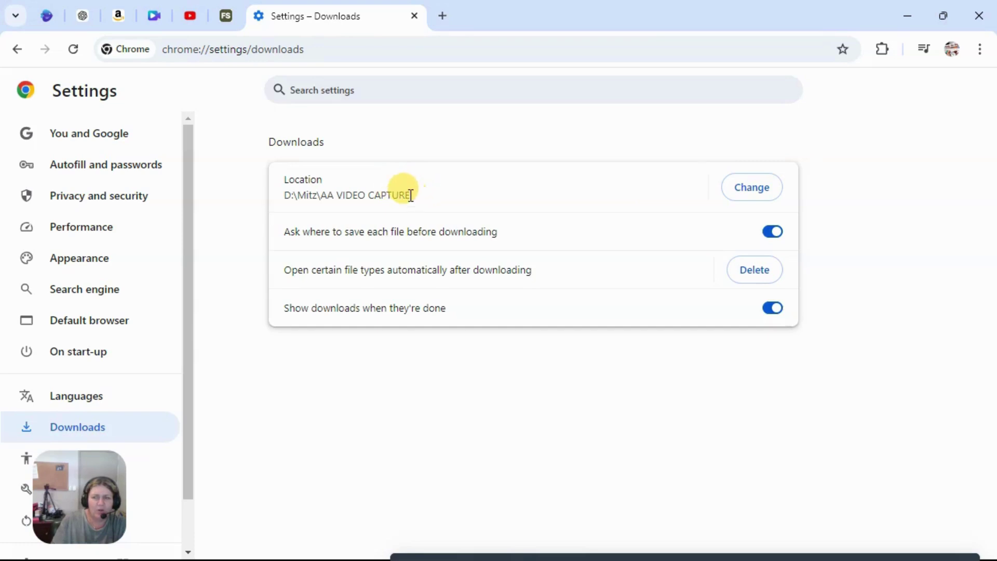
drag(411, 195, 319, 195)
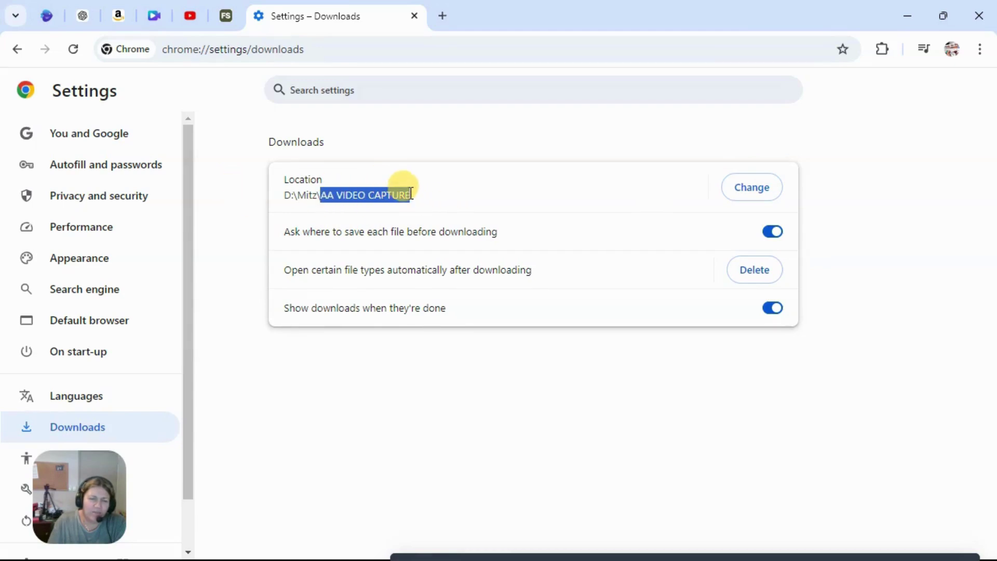
drag(403, 189, 303, 193)
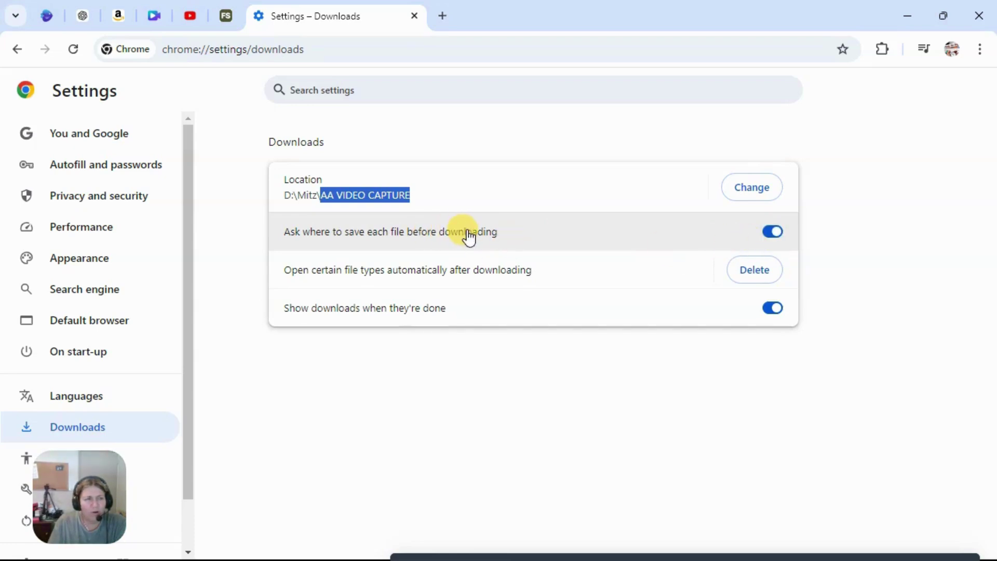
- Export 'Are You Broken? Quick Fix or Deep Work?' with Download video and Continue
click(41, 15)
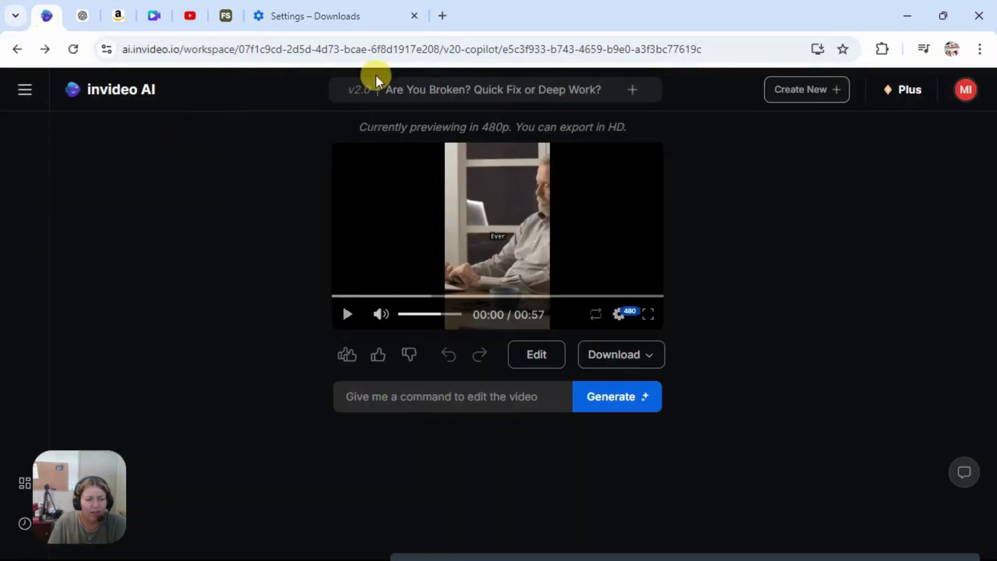
click(656, 358)
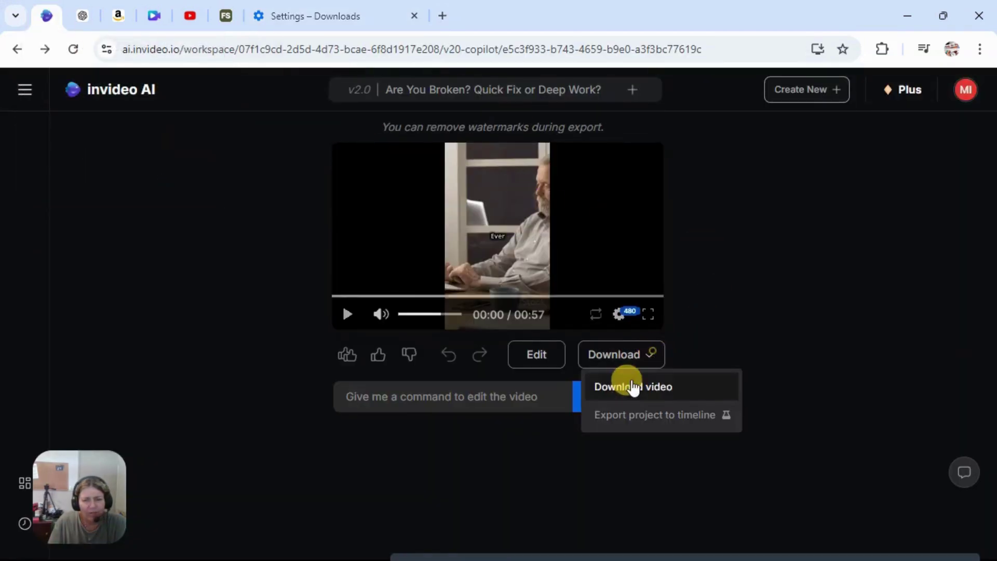
click(623, 385)
click(602, 462)
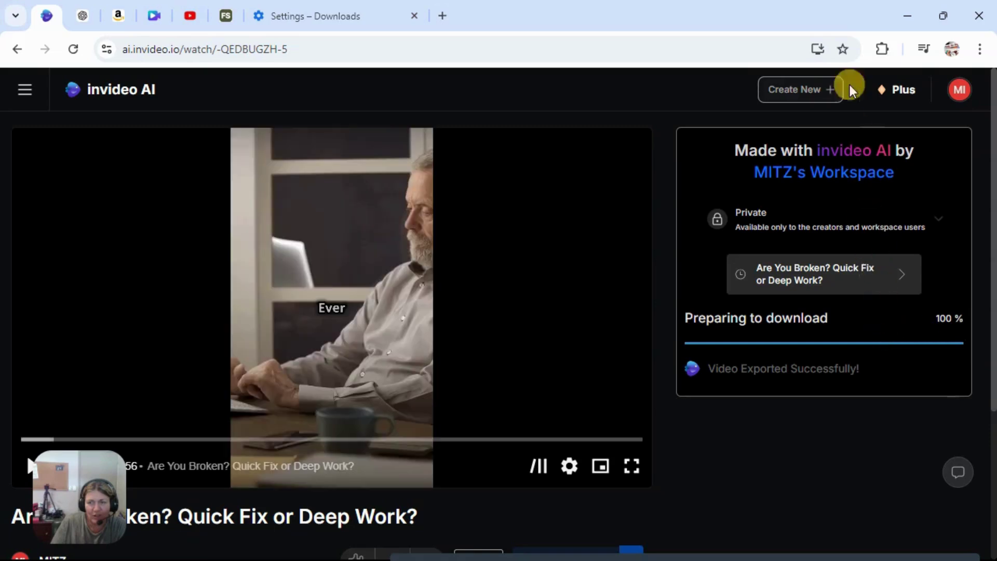
- Save the 'Are You Broken' MP4 into AA VIDEO CAPTURE > Atiktok videos > positive vibes
click(787, 170)
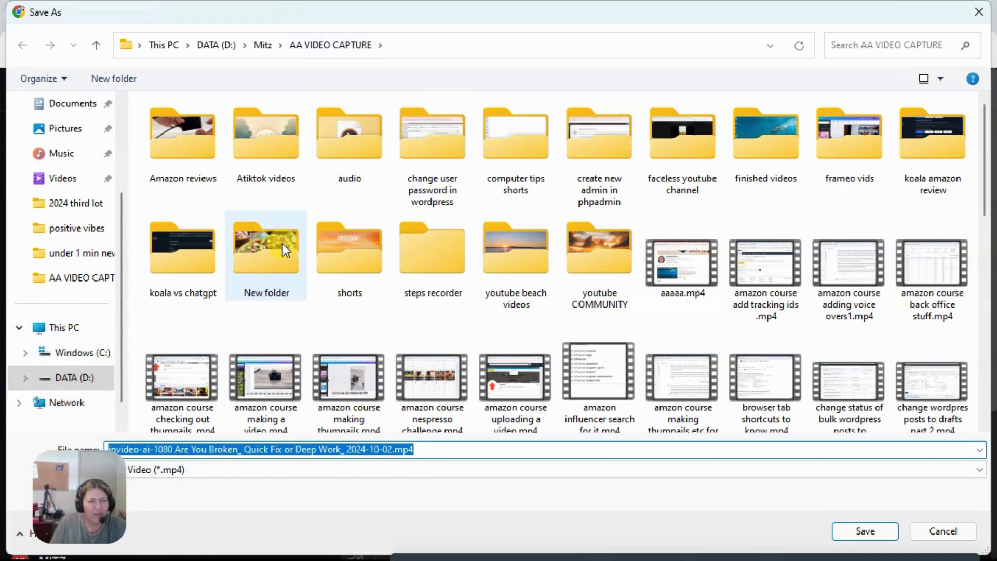
double_click(516, 142)
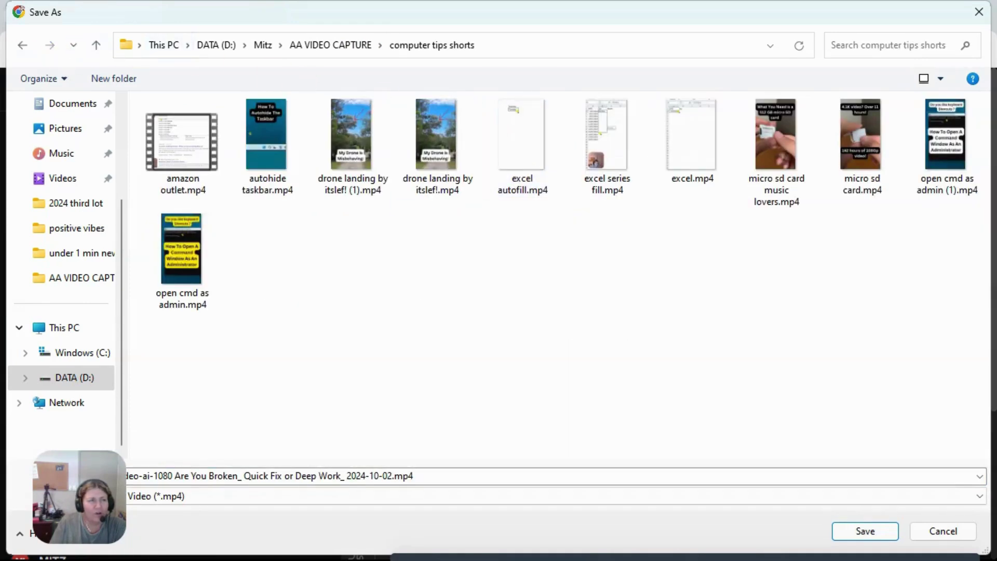
click(23, 46)
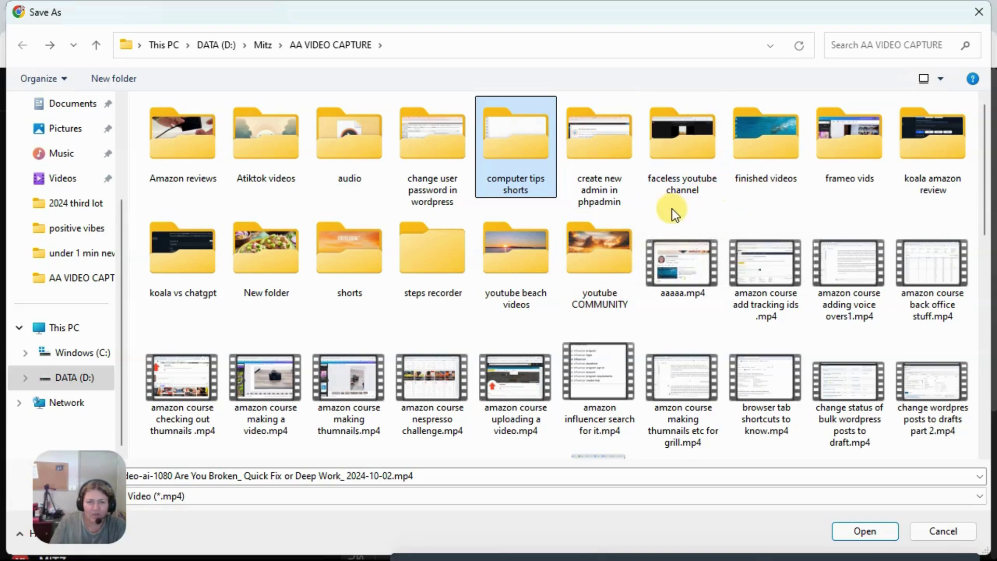
click(266, 140)
double_click(266, 139)
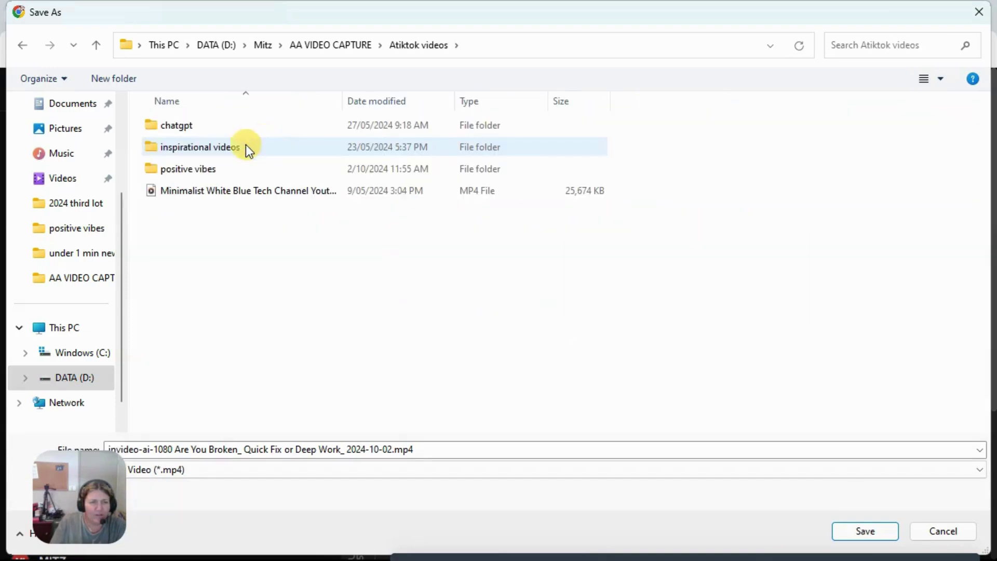
double_click(186, 170)
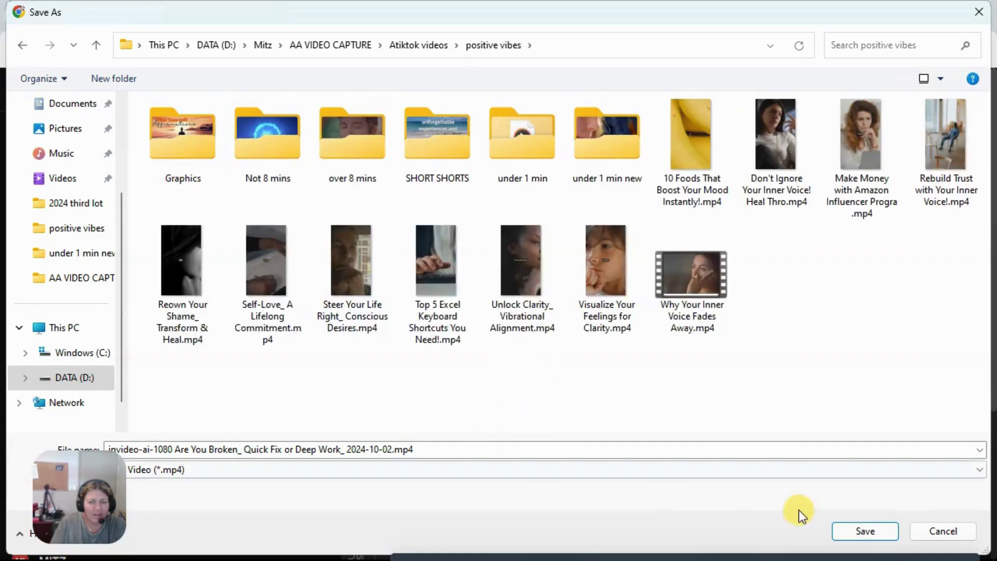
click(871, 536)
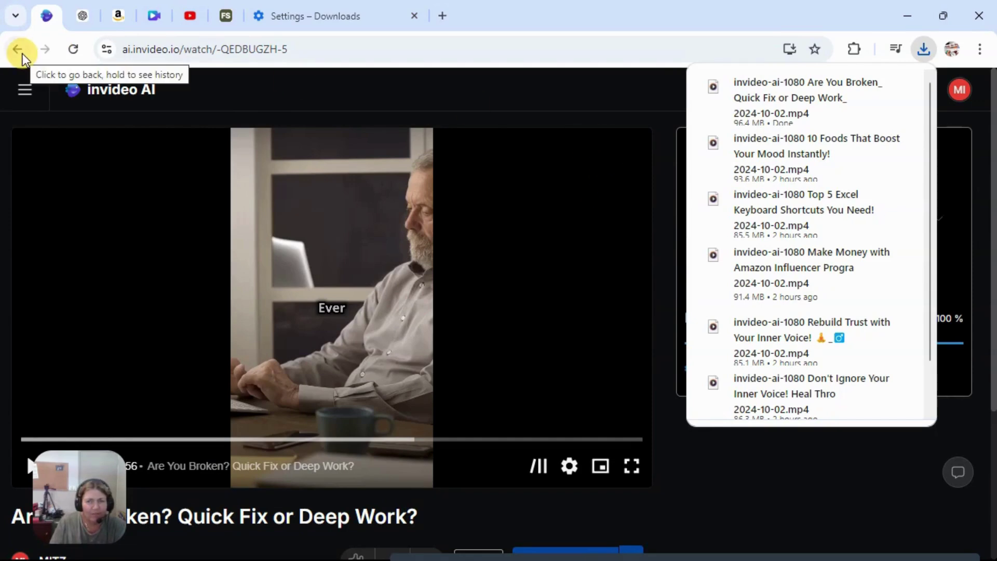
- Switch back to the Settings tab and show the You and Google section
click(317, 17)
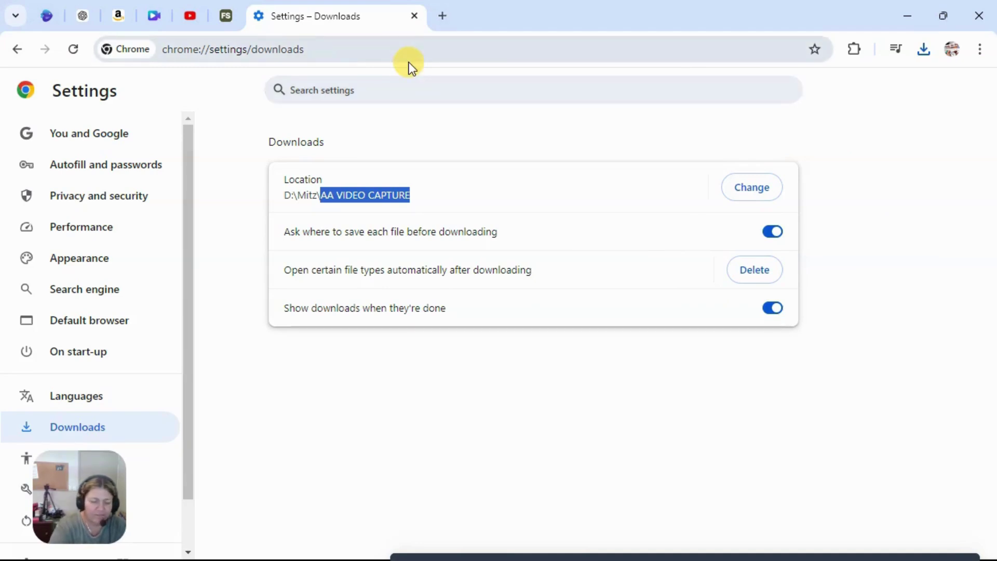
click(86, 134)
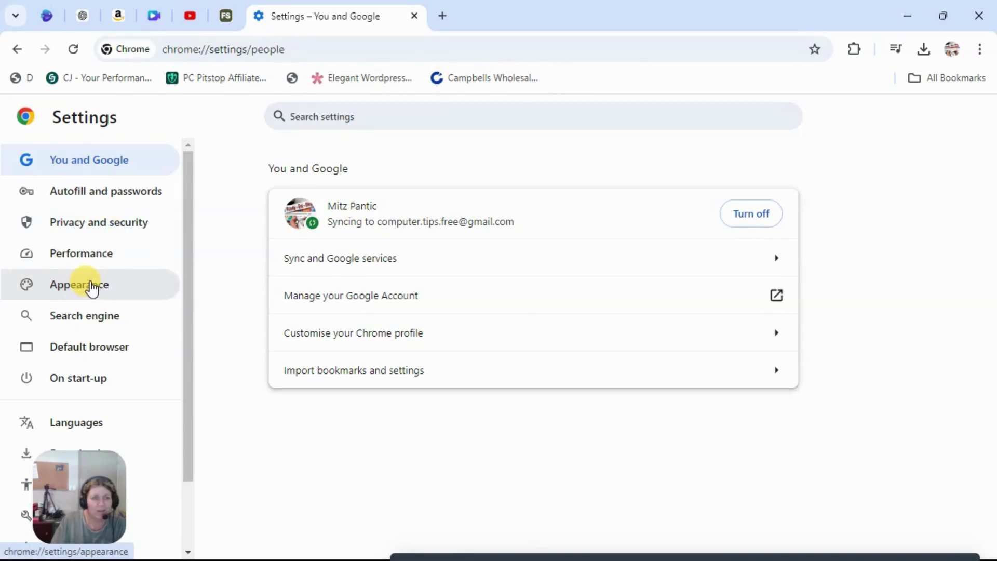
- Turn Show bookmarks bar off in Settings > Appearance, leaving the bar hidden
click(980, 50)
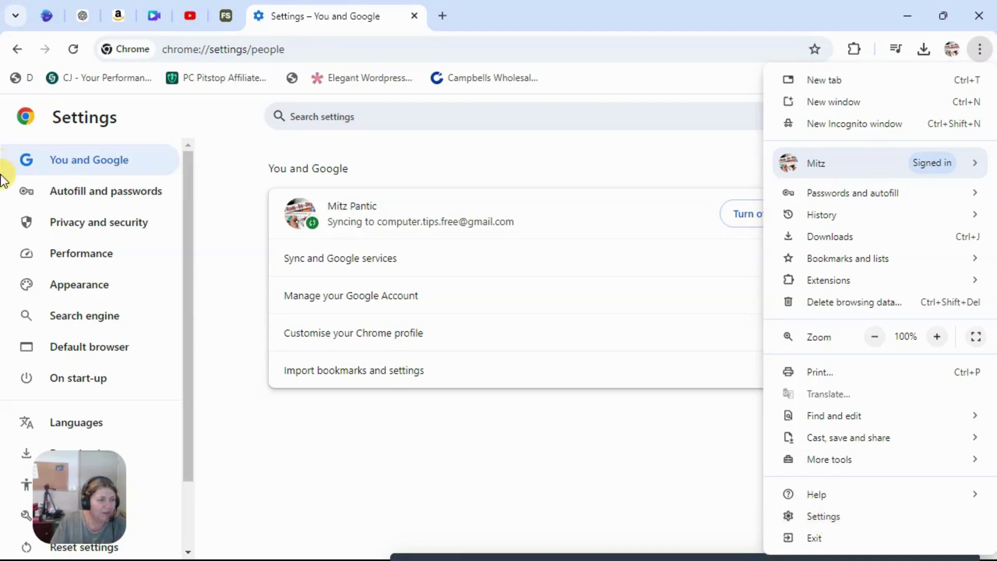
click(78, 287)
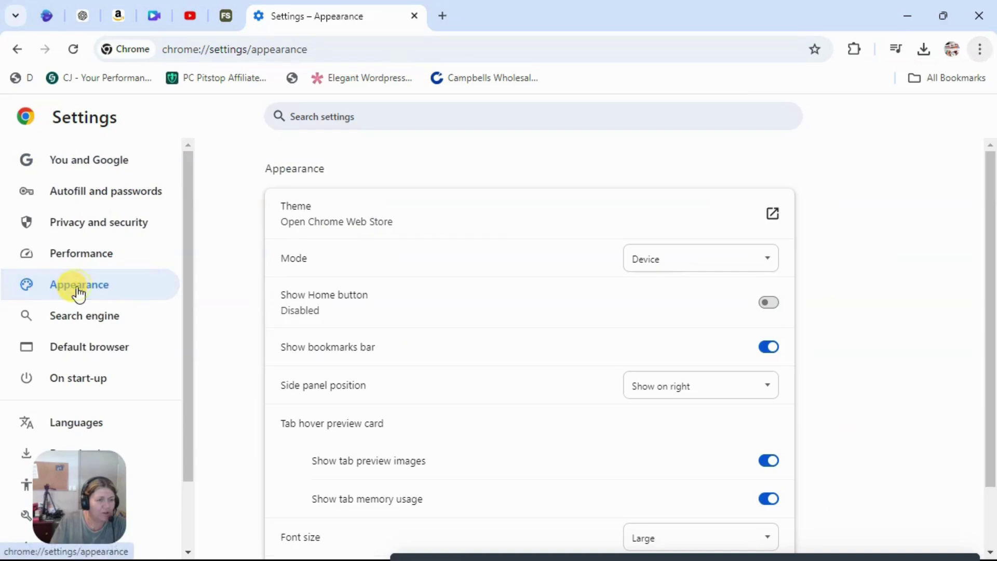
scroll(460, 273, down, 1)
scroll(460, 273, up, 1)
scroll(460, 273, down, 1)
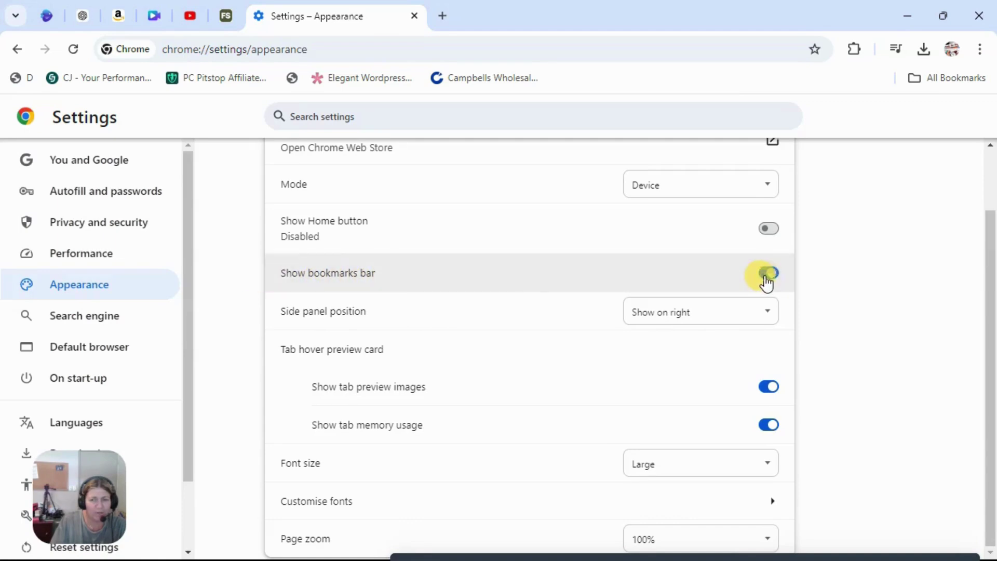
click(767, 275)
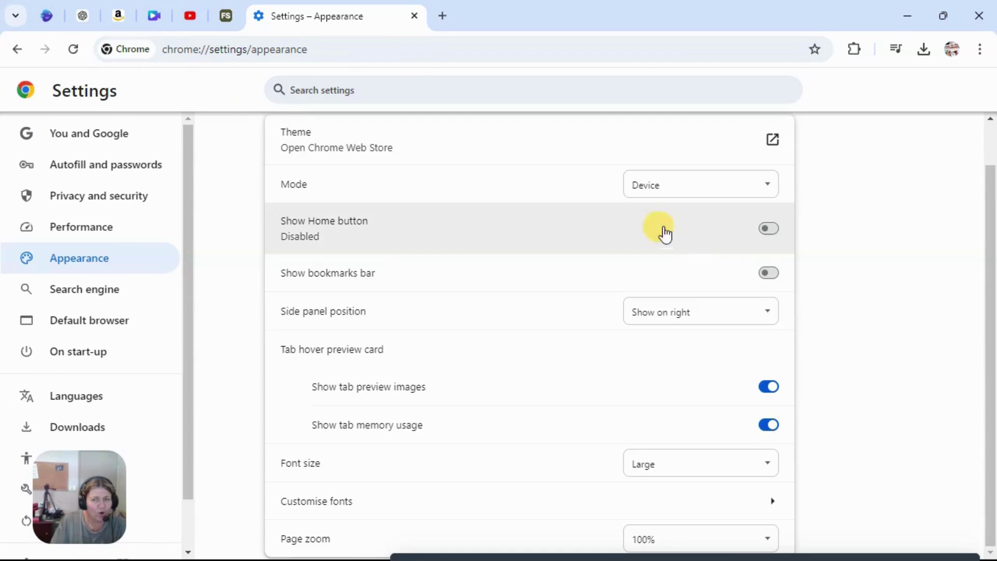
scroll(657, 244, up, 1)
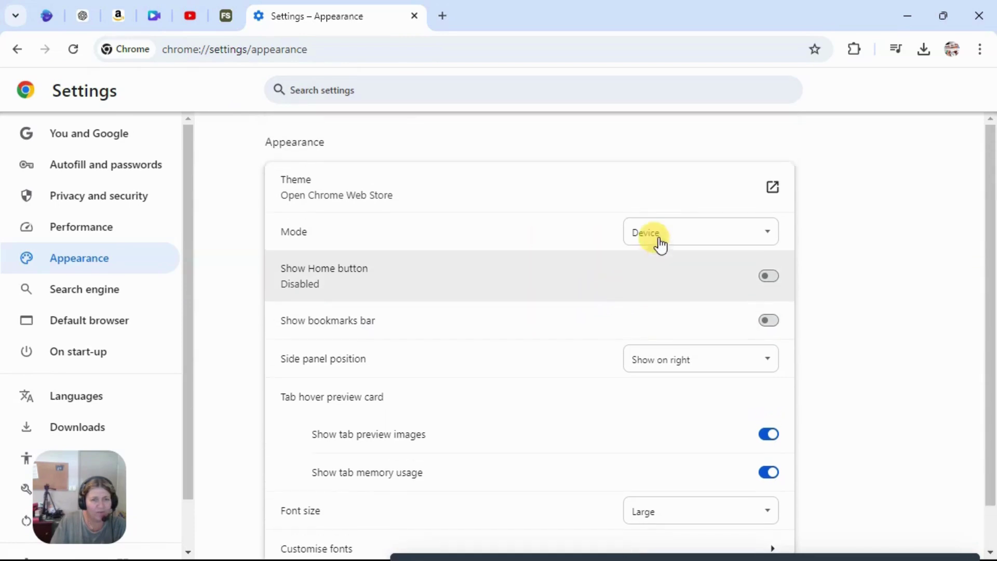
click(771, 323)
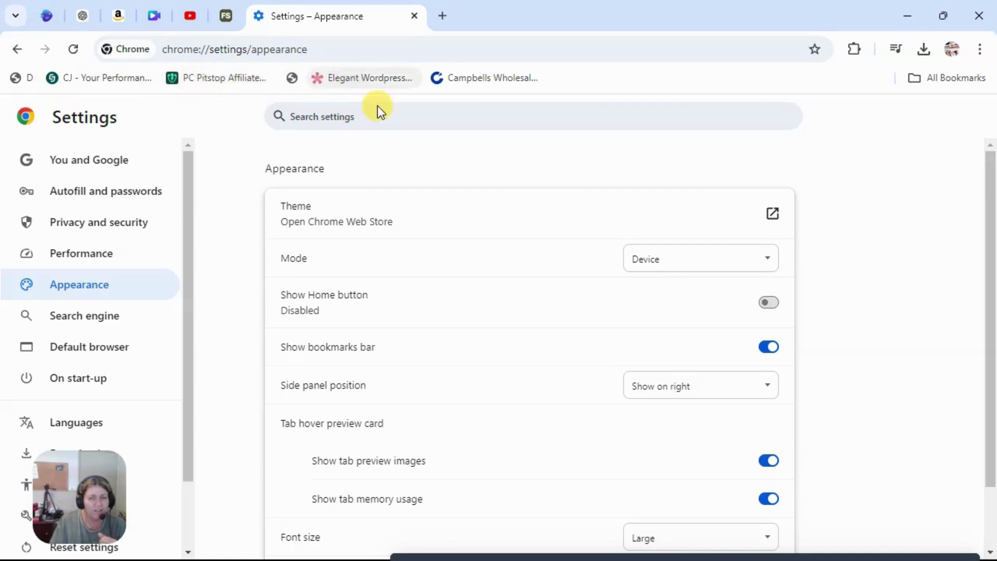
click(769, 347)
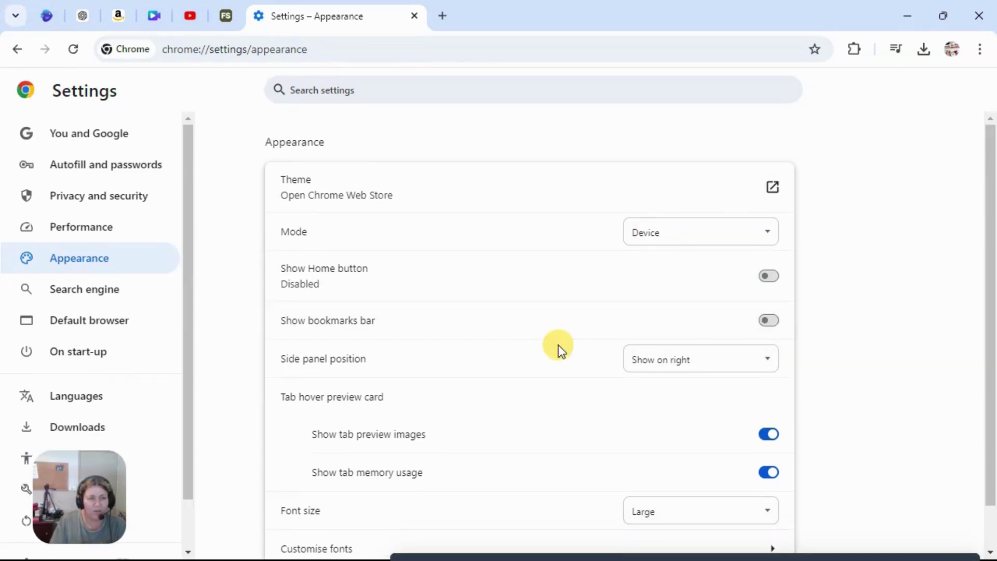
scroll(528, 301, down, 1)
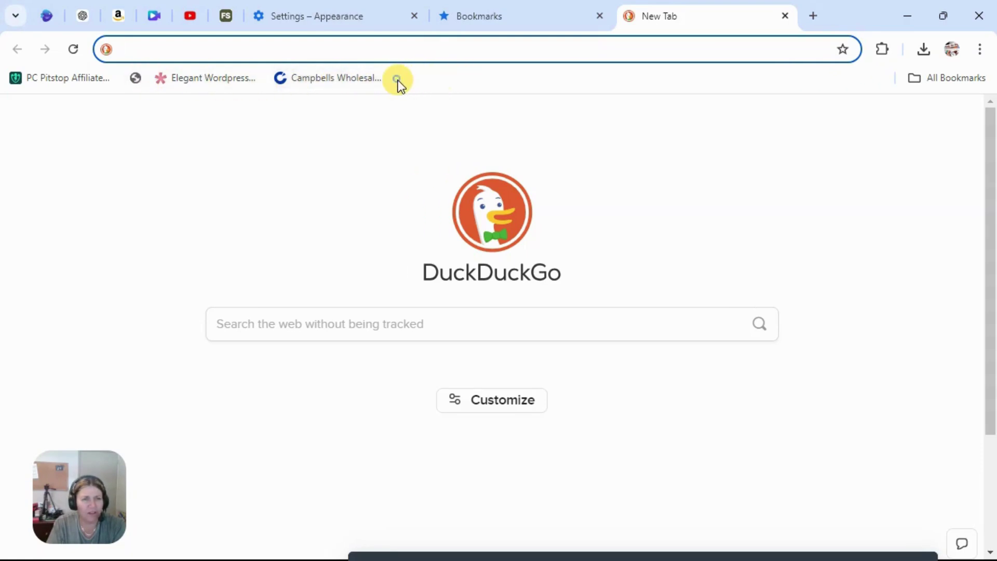
- In Bookmark manager, delete '39 of the Best Website Designs to Inspire You in 2024' from New folder
right_click(398, 80)
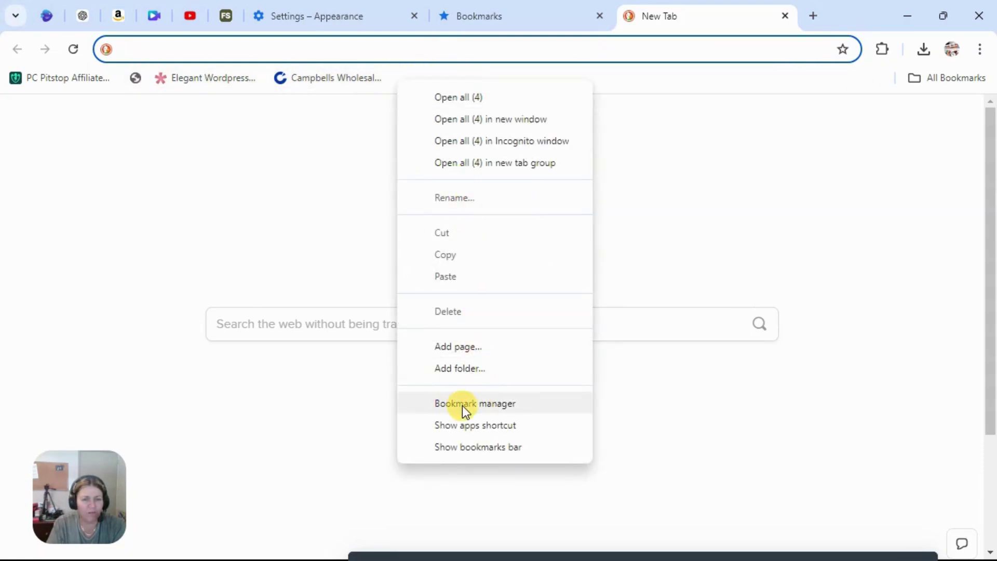
click(488, 405)
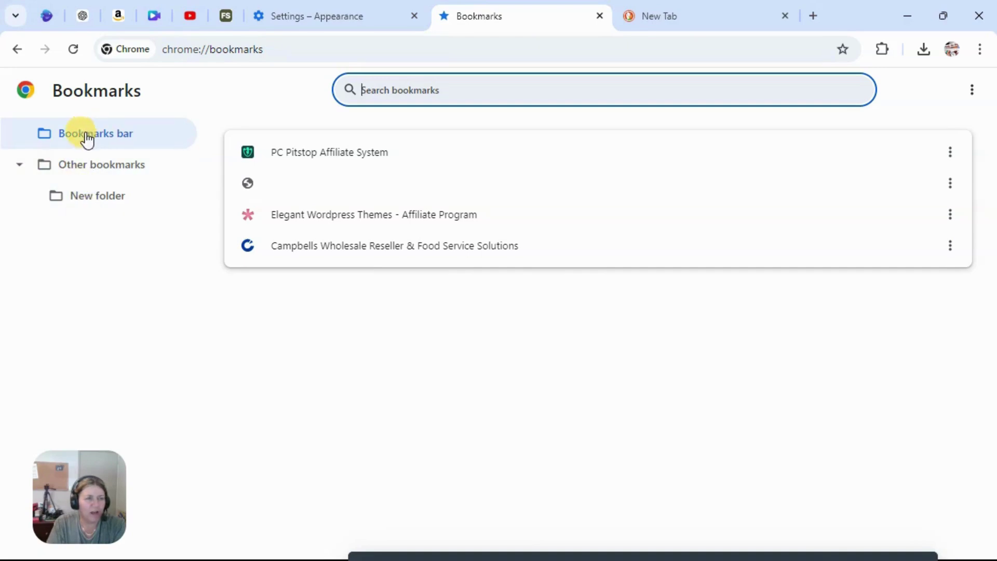
click(84, 205)
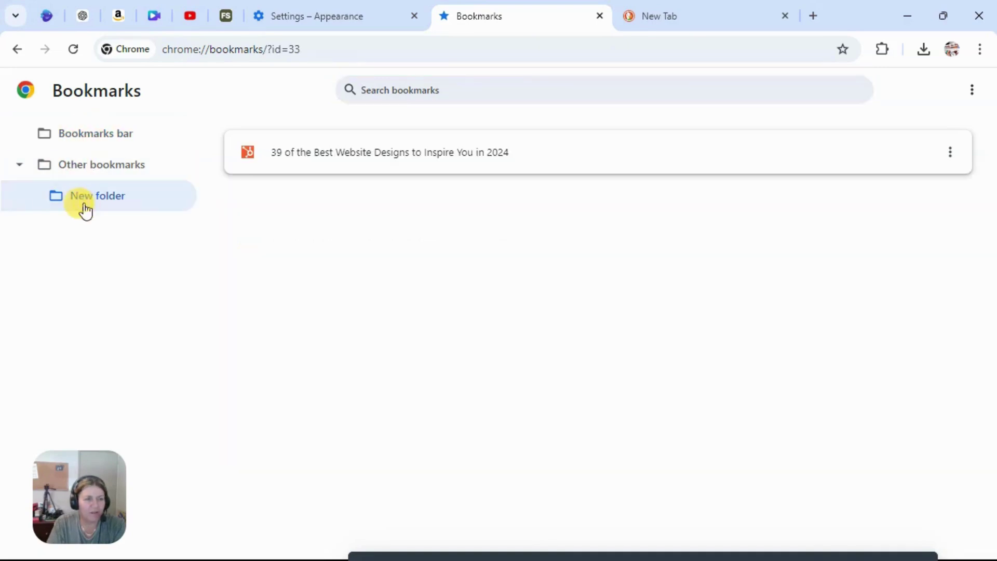
click(950, 152)
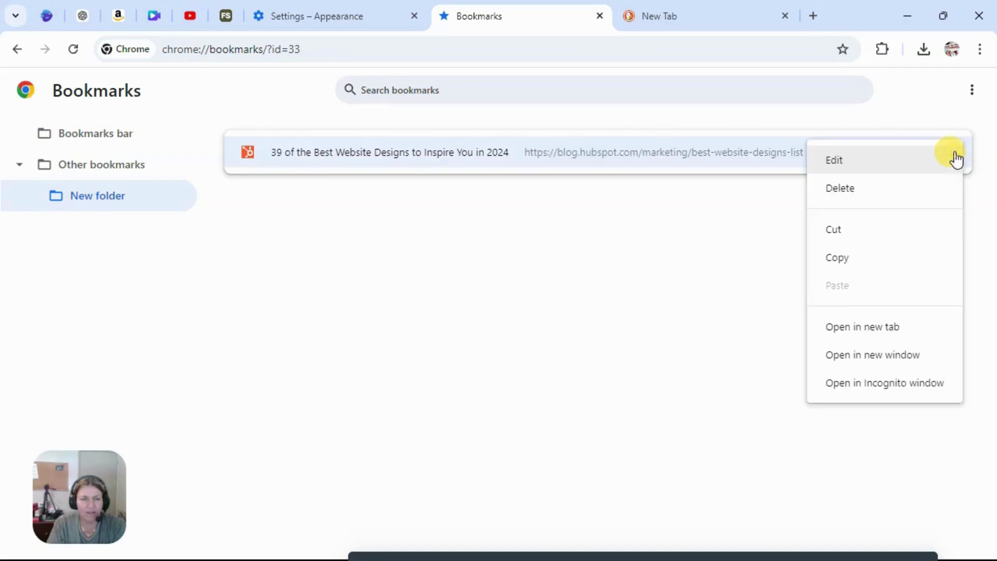
click(847, 193)
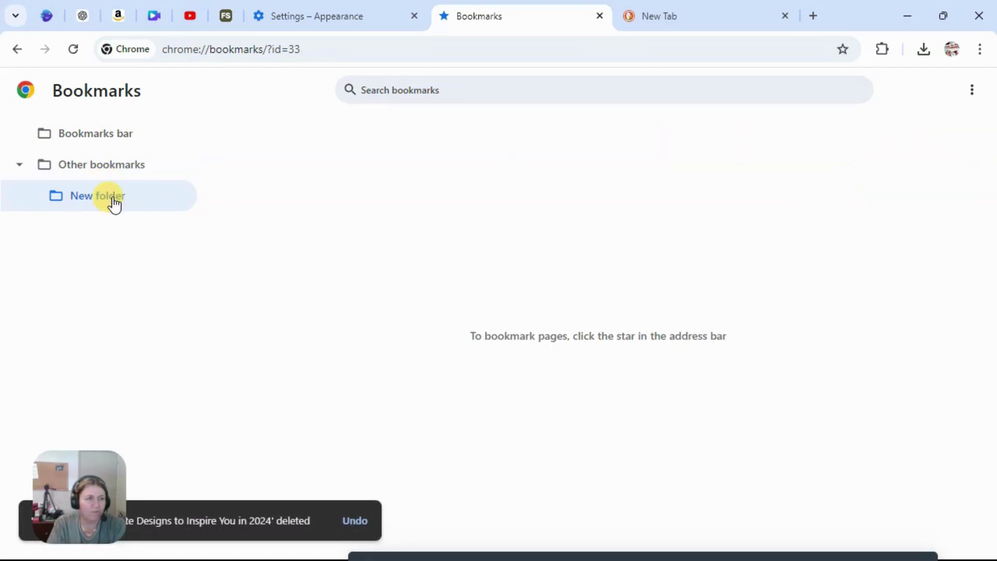
click(97, 172)
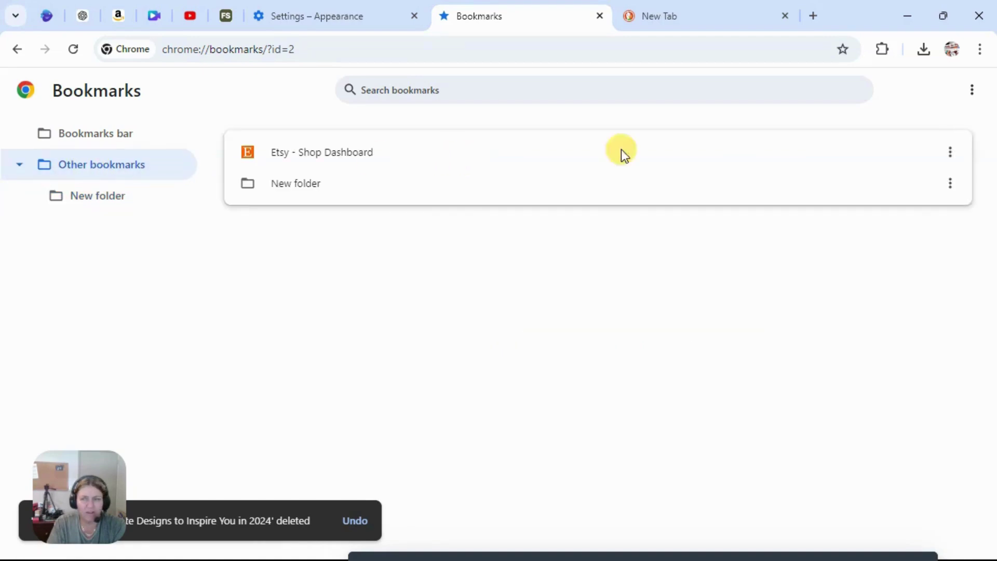
click(97, 137)
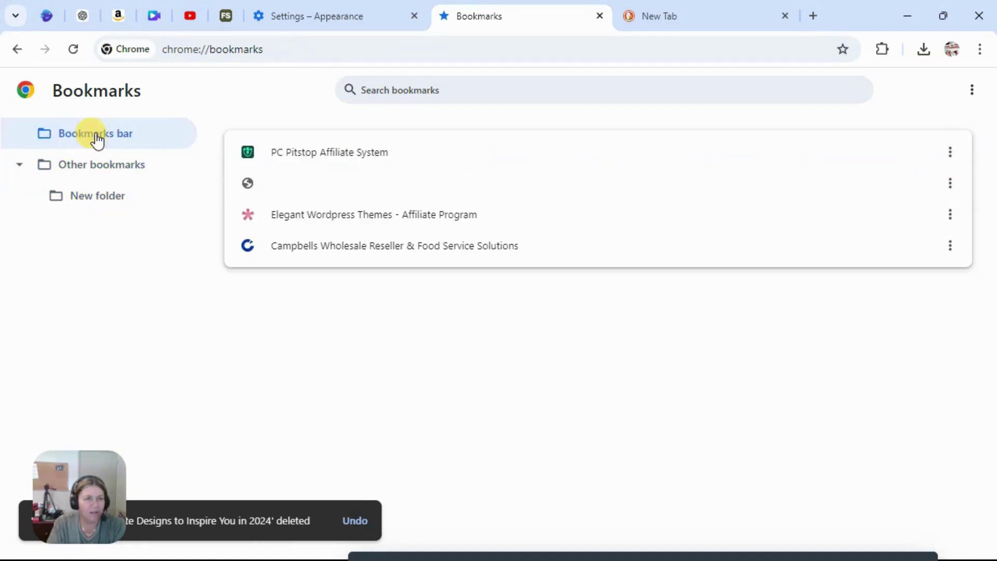
- Delete the PC Pitstop Affiliate System, amazon image, Elegant Wordpress Themes and Campbells bookmarks
click(970, 97)
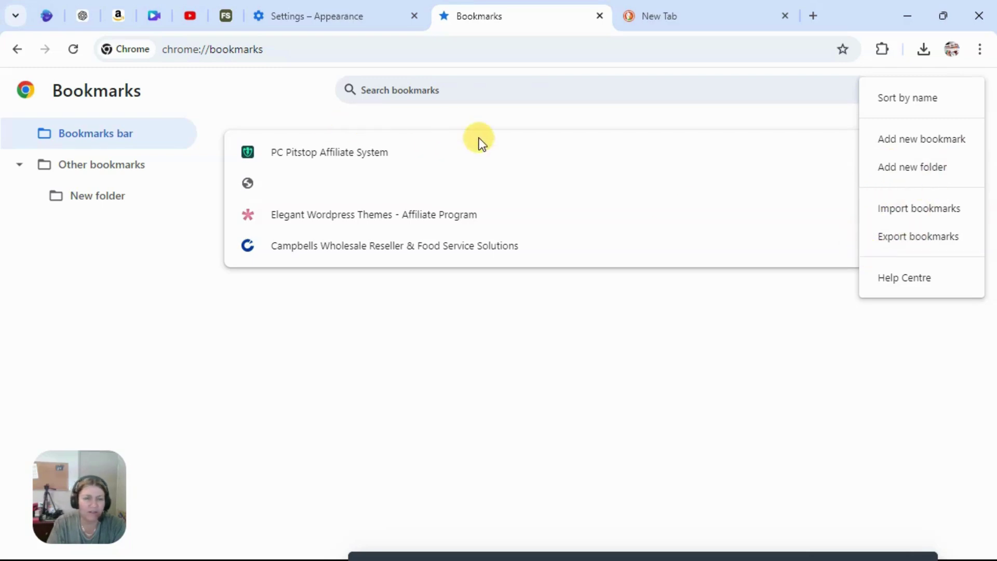
click(506, 116)
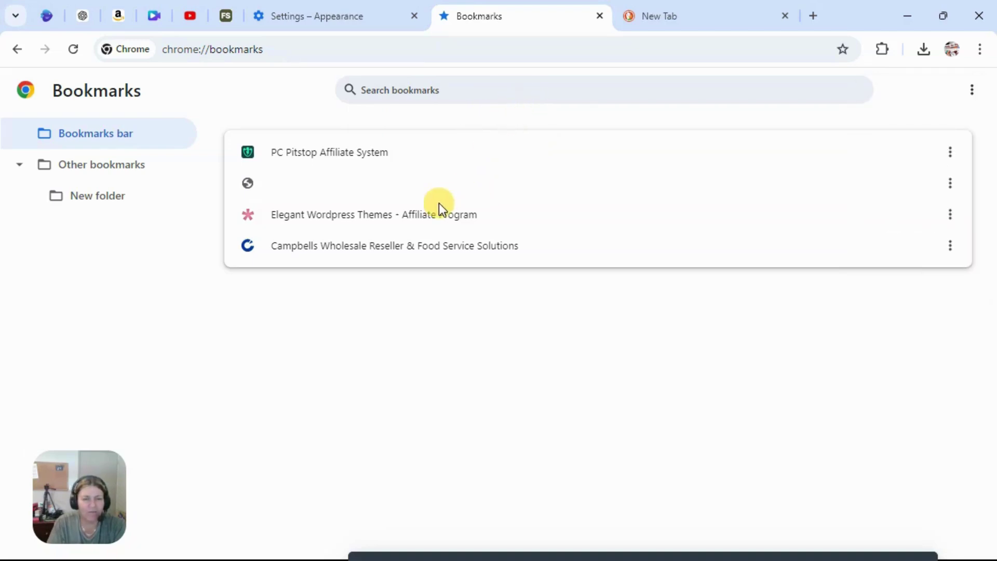
click(951, 153)
click(842, 194)
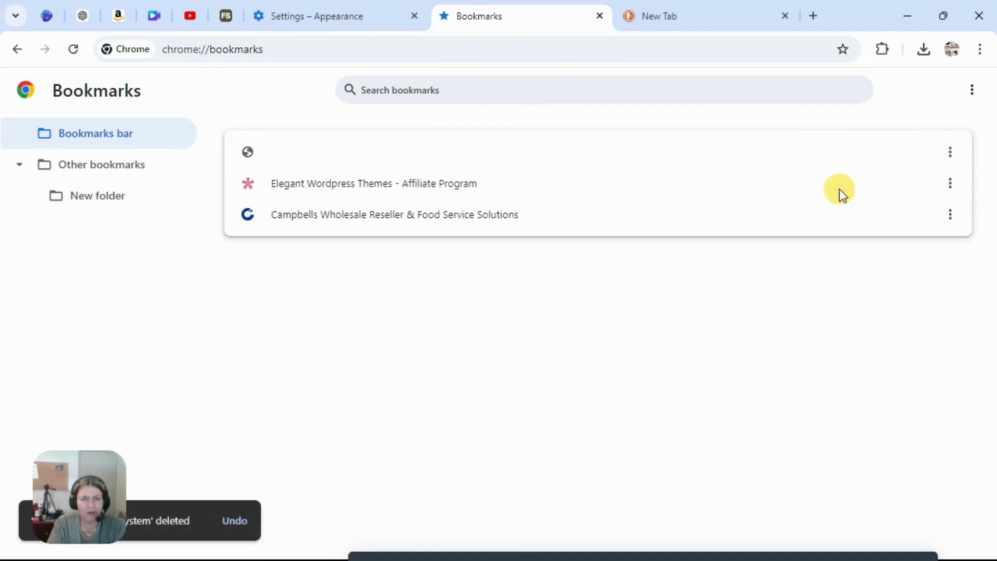
click(950, 152)
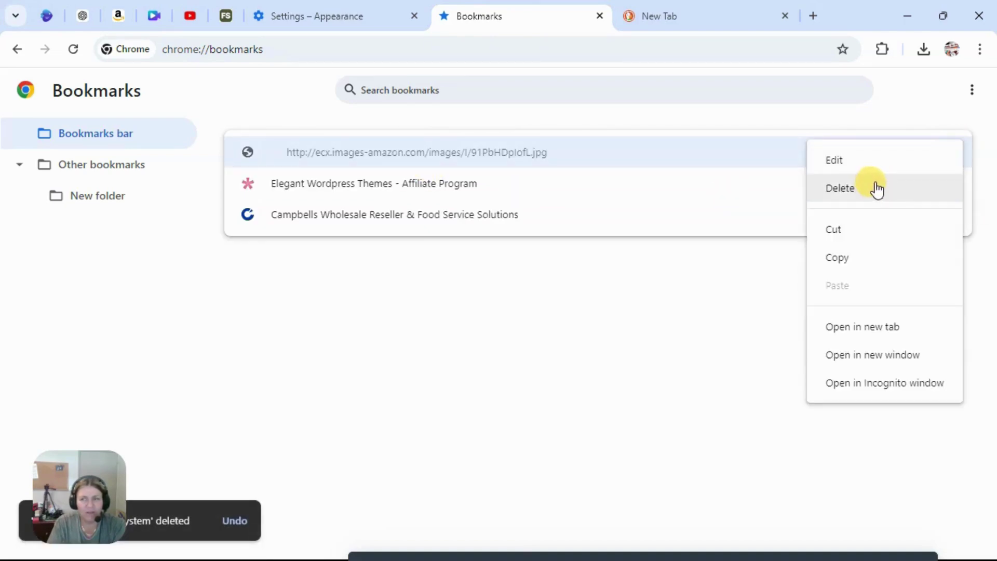
click(851, 190)
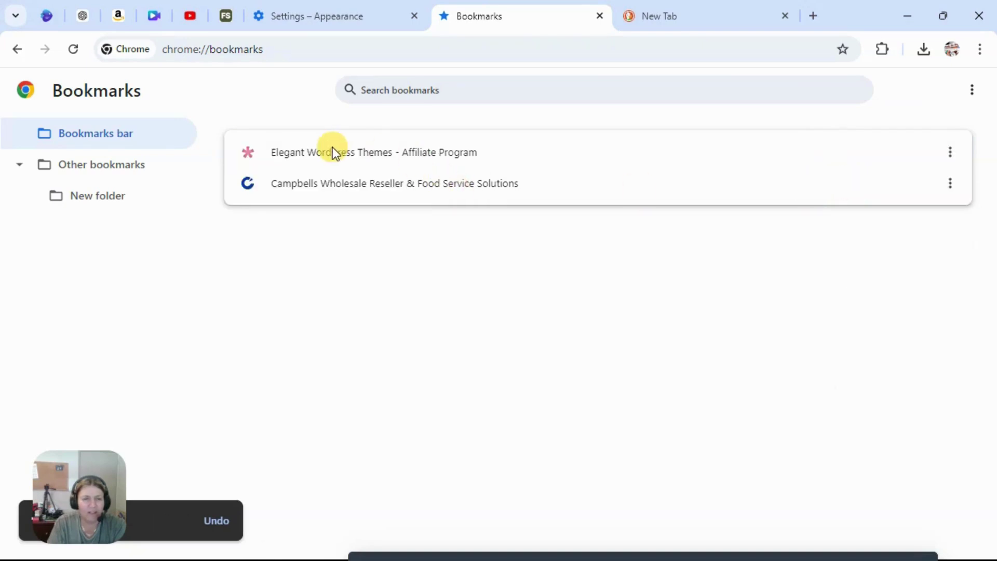
click(951, 152)
click(846, 188)
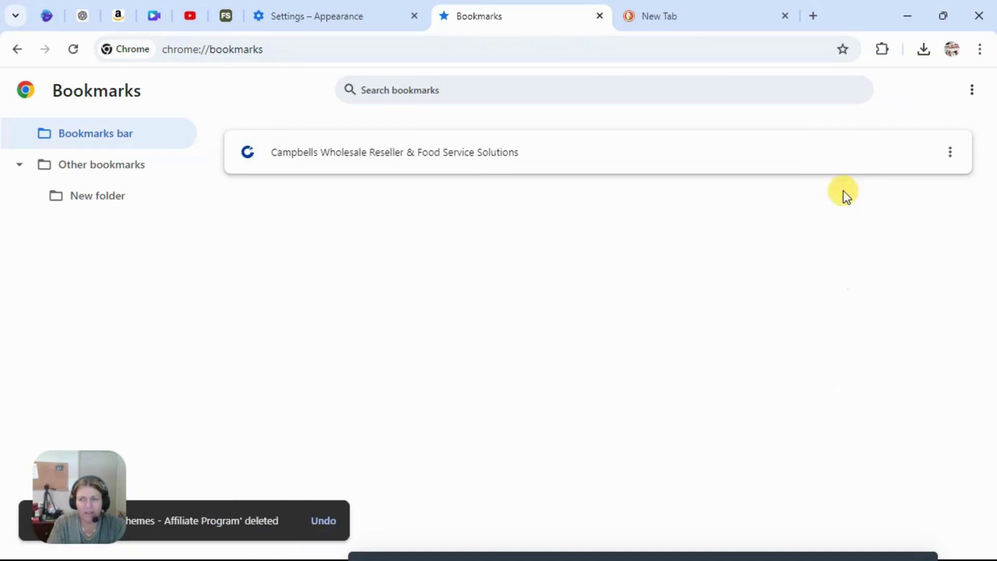
click(951, 152)
click(848, 188)
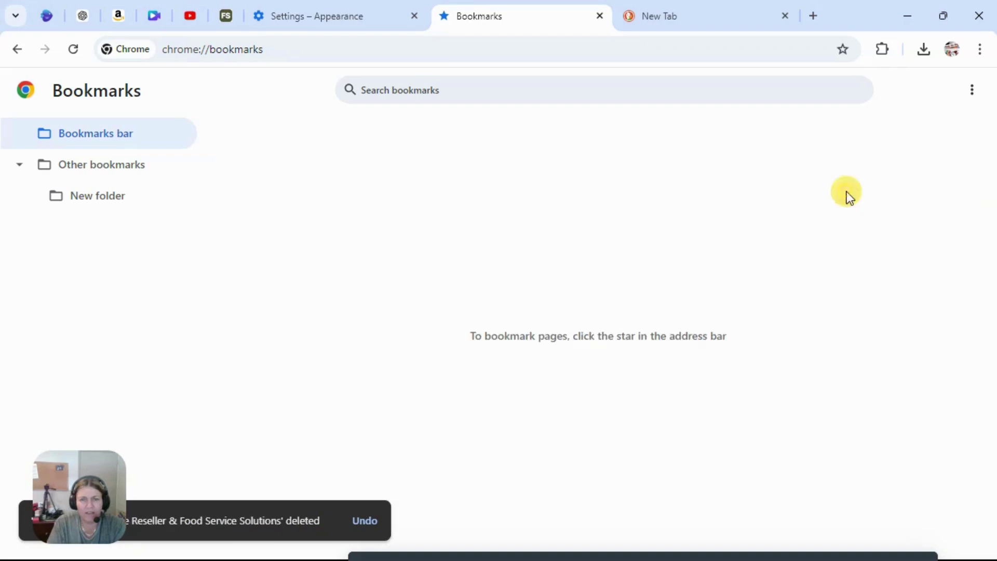
click(972, 89)
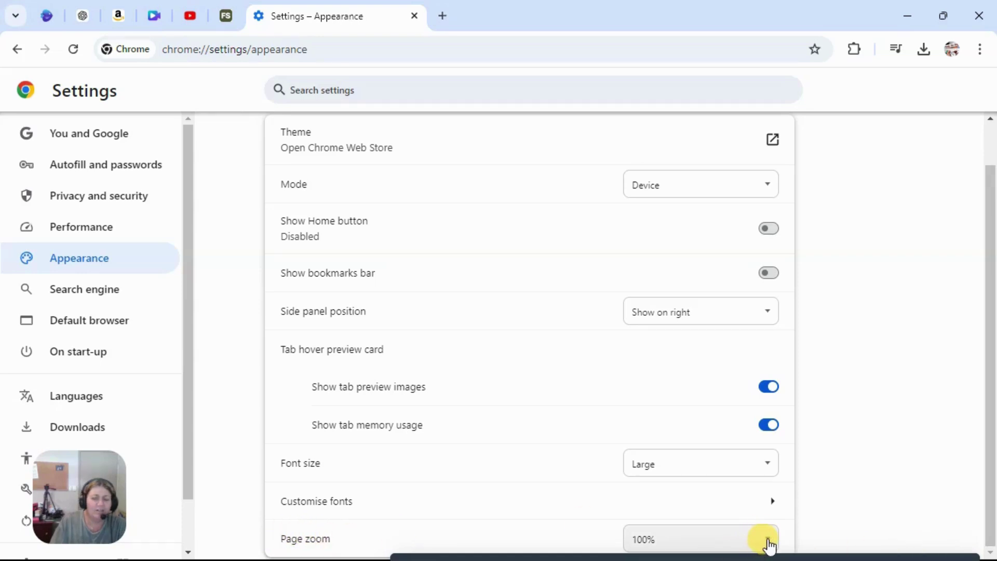
- Choose 150% from the Page zoom dropdown in Appearance settings
click(763, 543)
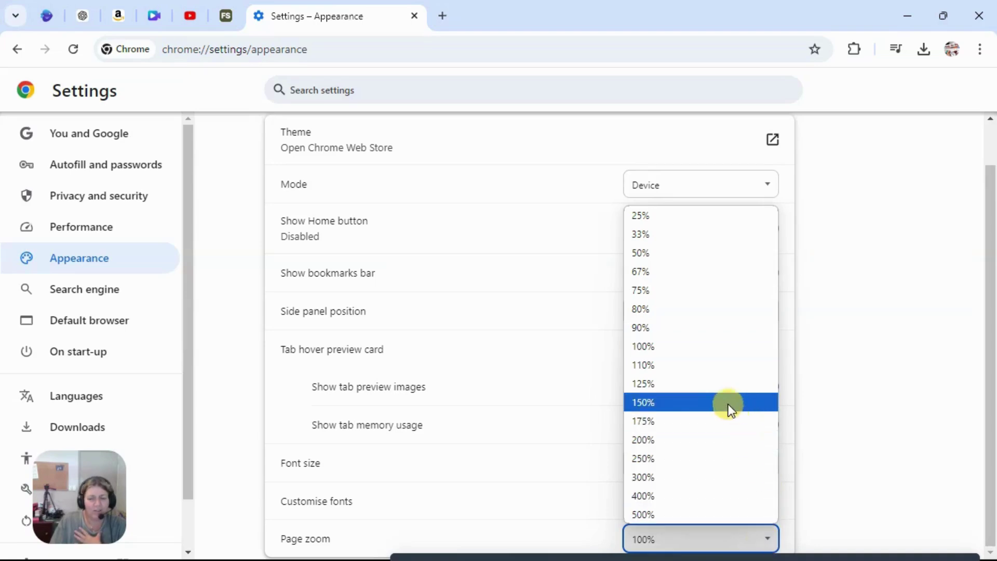
click(652, 399)
scroll(502, 422, up, 1)
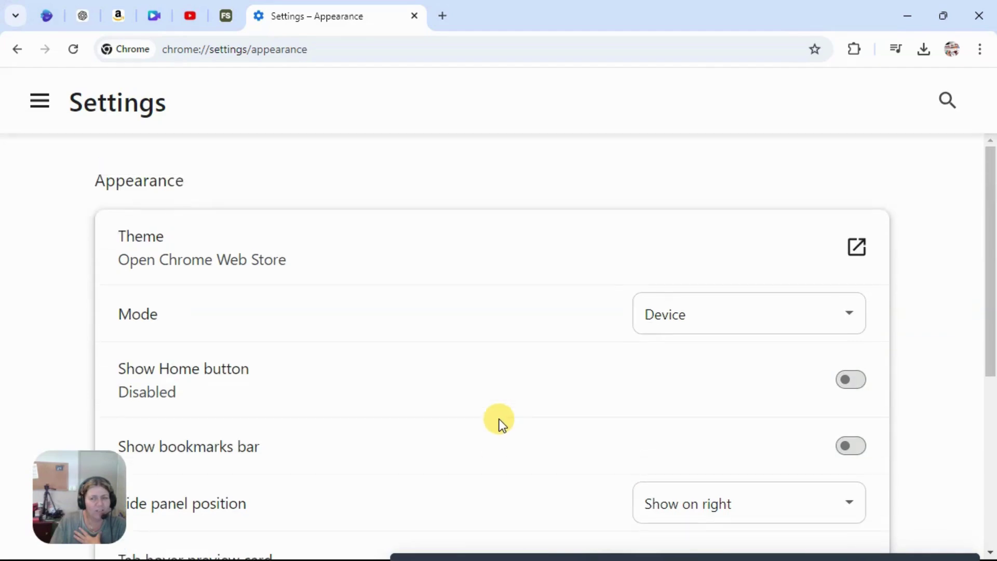
scroll(500, 424, down, 4)
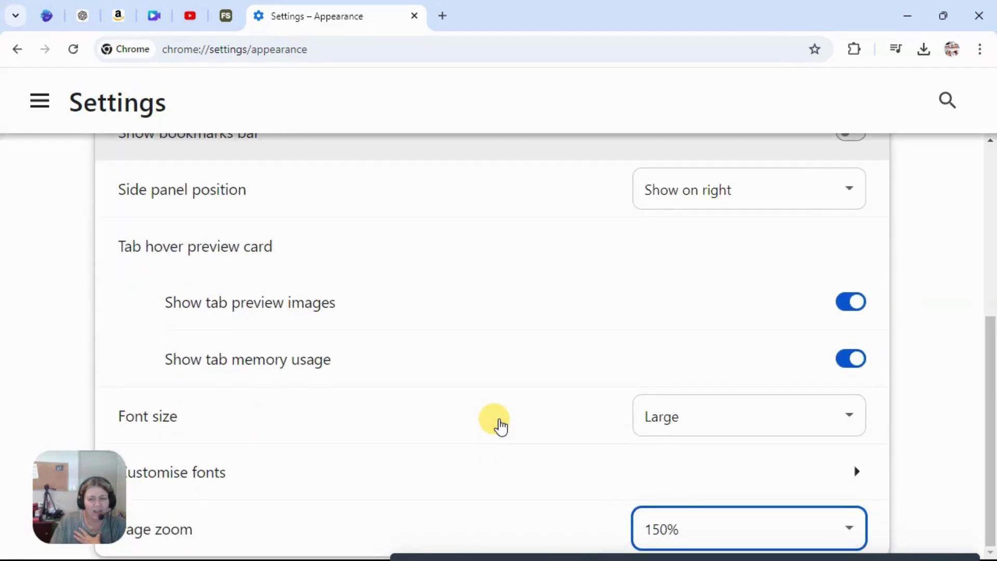
click(495, 555)
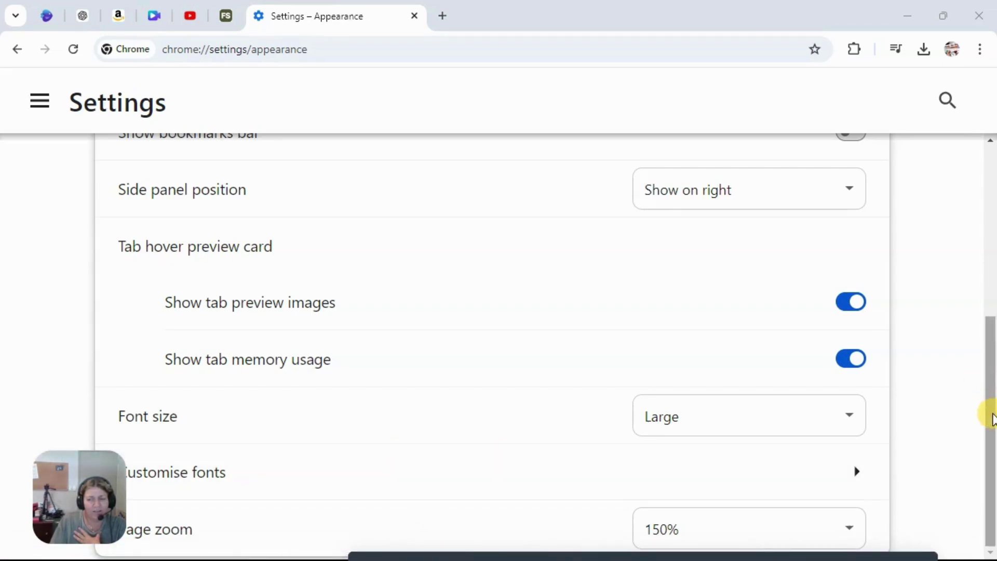
drag(993, 418, 984, 467)
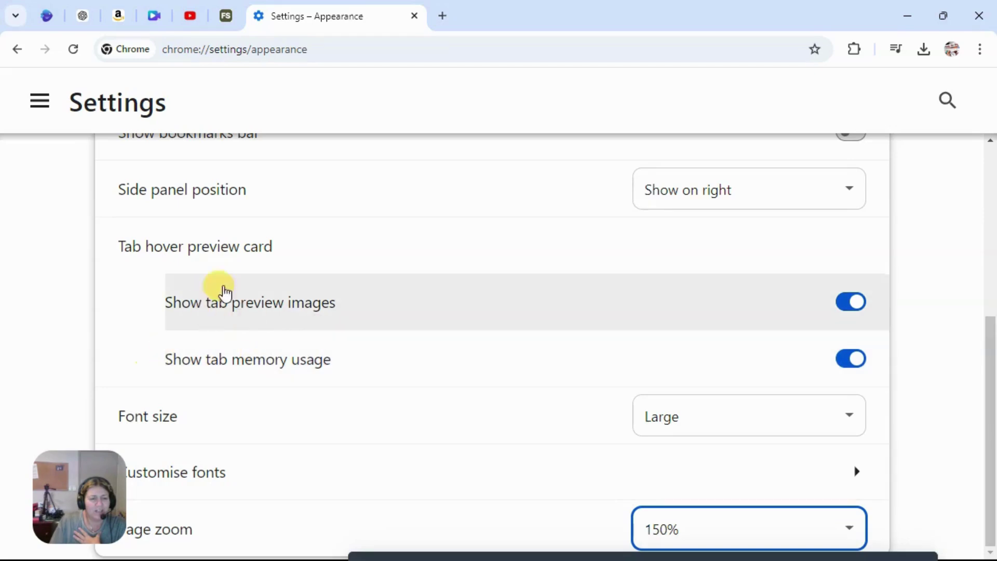
- Return to the Settings – Appearance window and set the default page zoom to 100%
click(903, 19)
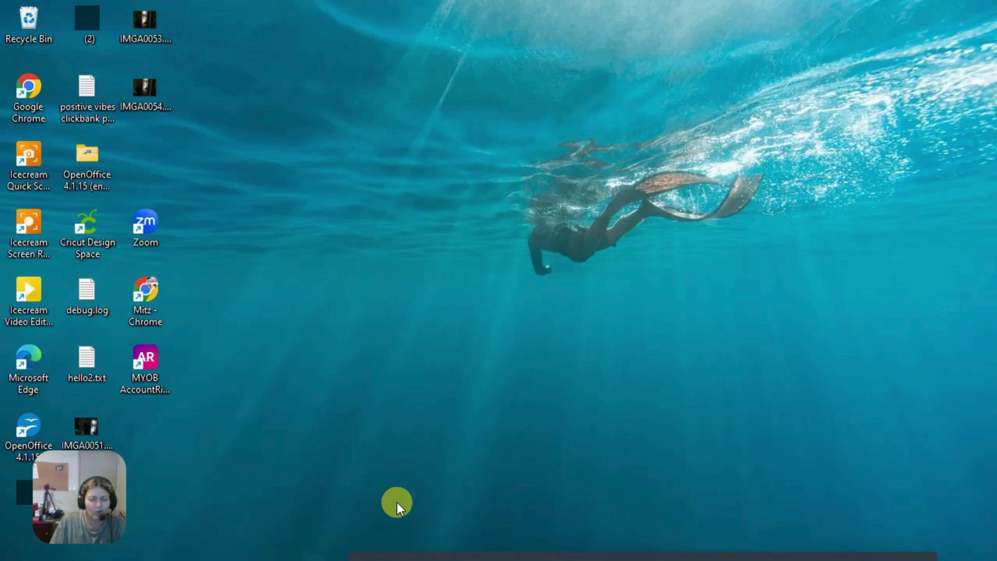
mouse_move(341, 559)
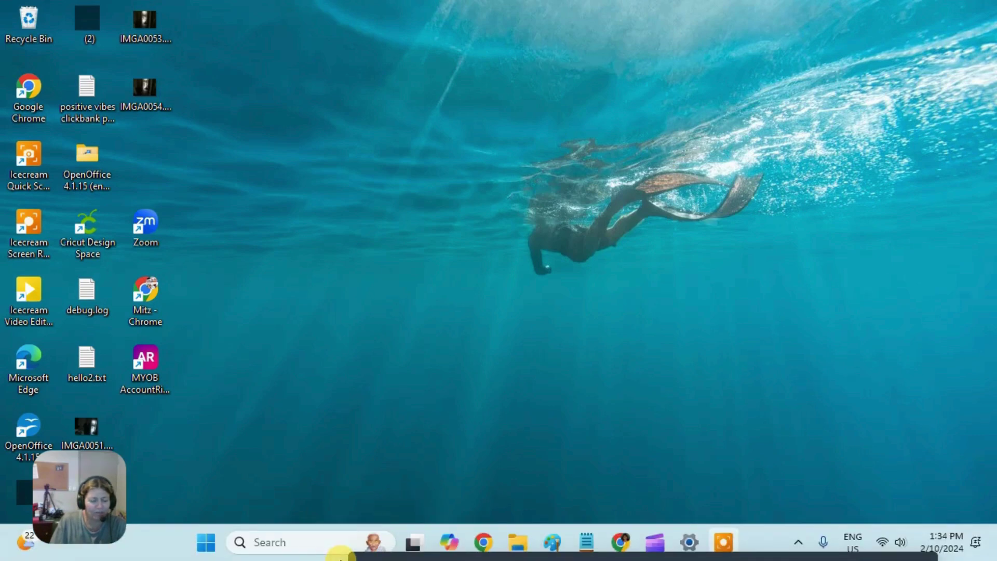
click(487, 546)
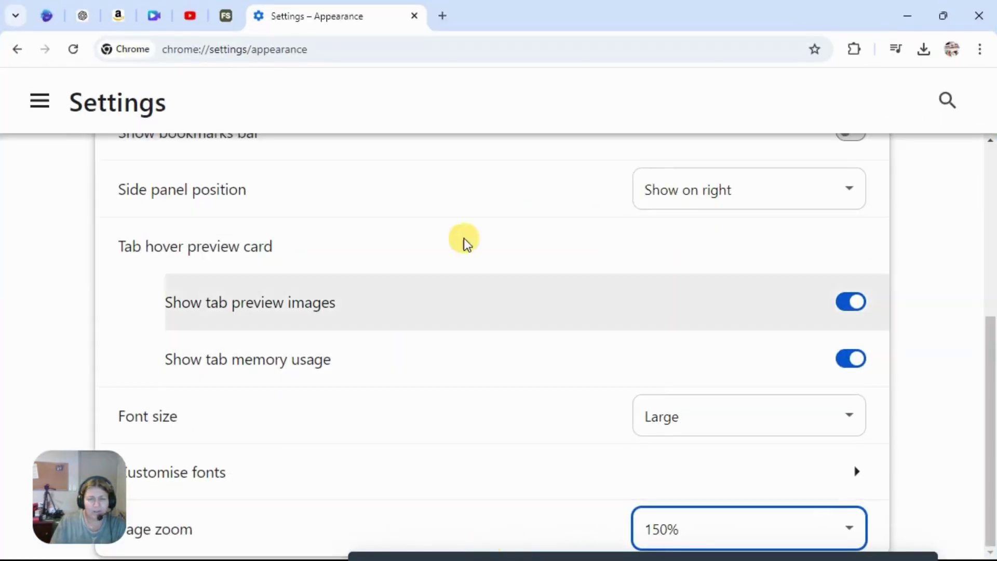
click(848, 531)
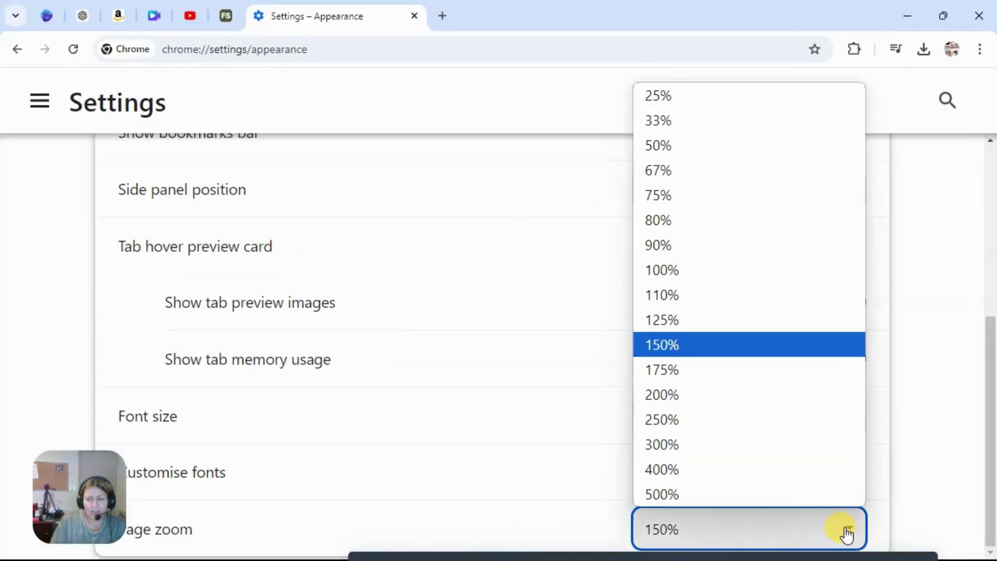
click(657, 270)
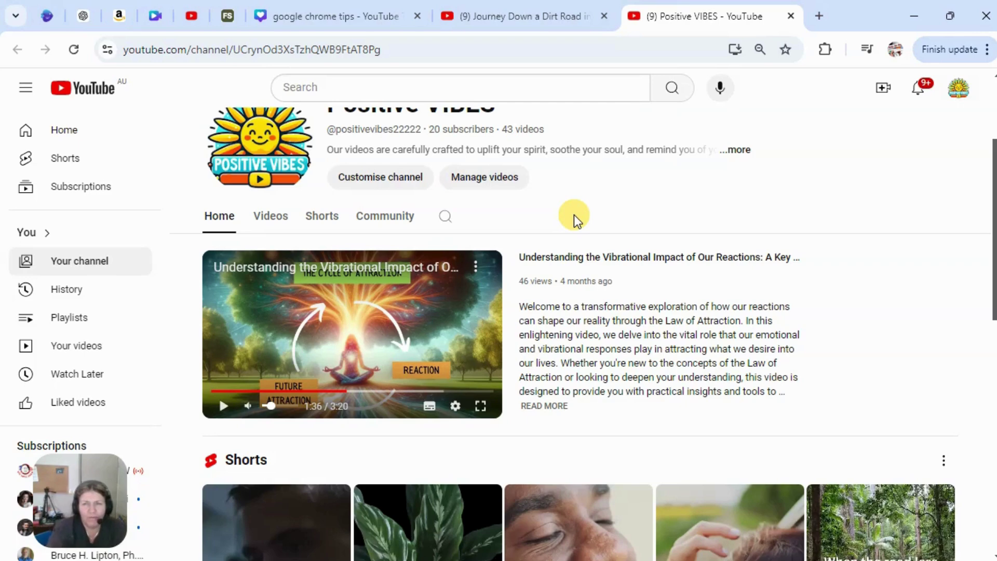
- Go to the 'Journey Down a Dirt Road in the Lush Rainforest' Short tab, play it twice and leave it paused
click(531, 14)
click(690, 16)
click(528, 18)
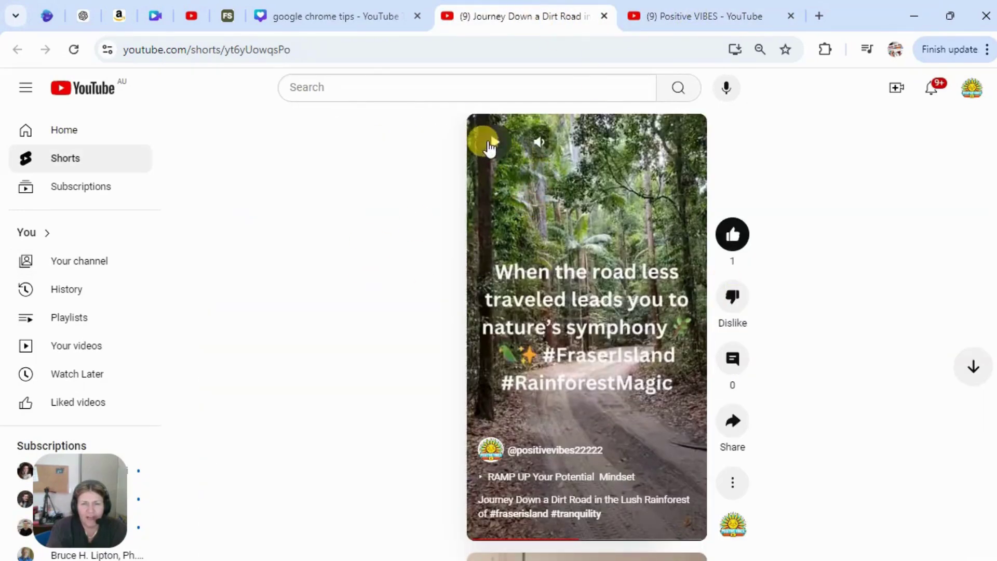
click(496, 149)
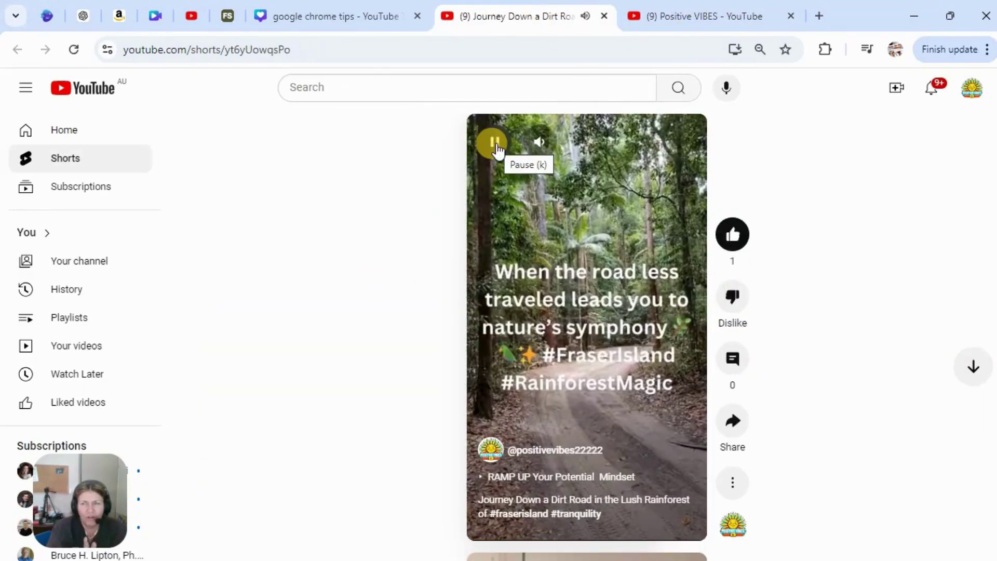
click(496, 149)
click(496, 148)
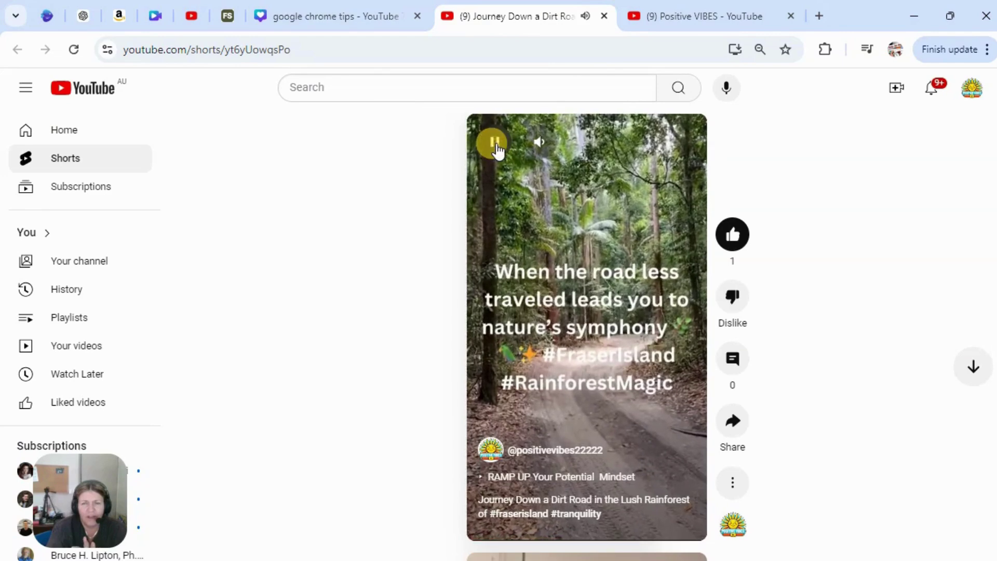
click(496, 149)
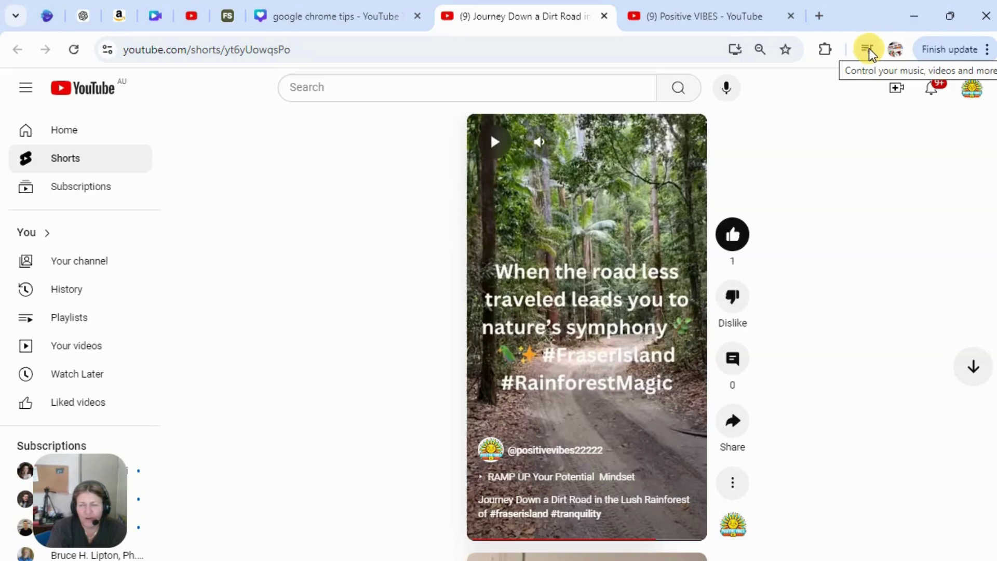
- From the toolbar media controls, play then pause the Journey short and the Vibrational Impact video
click(868, 51)
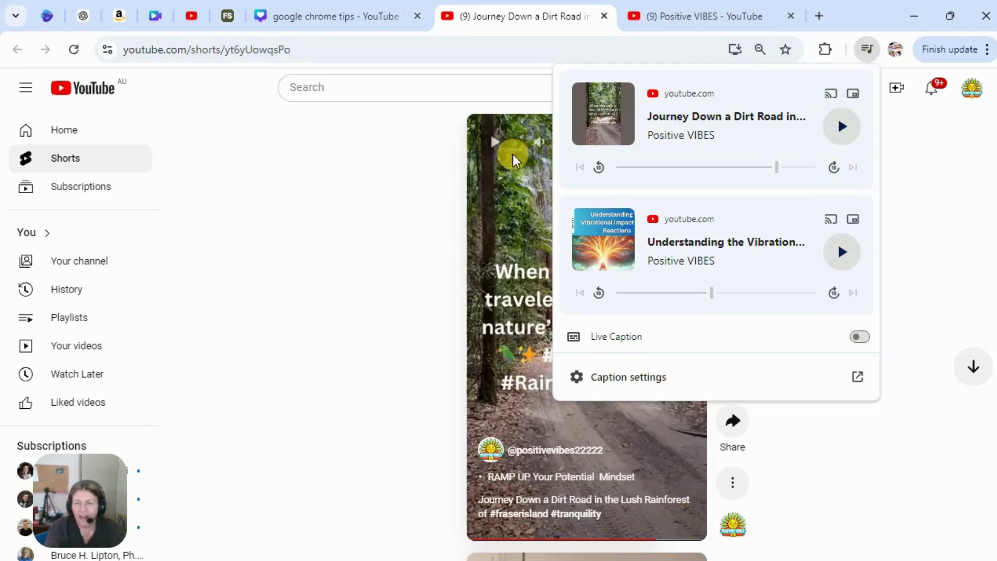
click(843, 129)
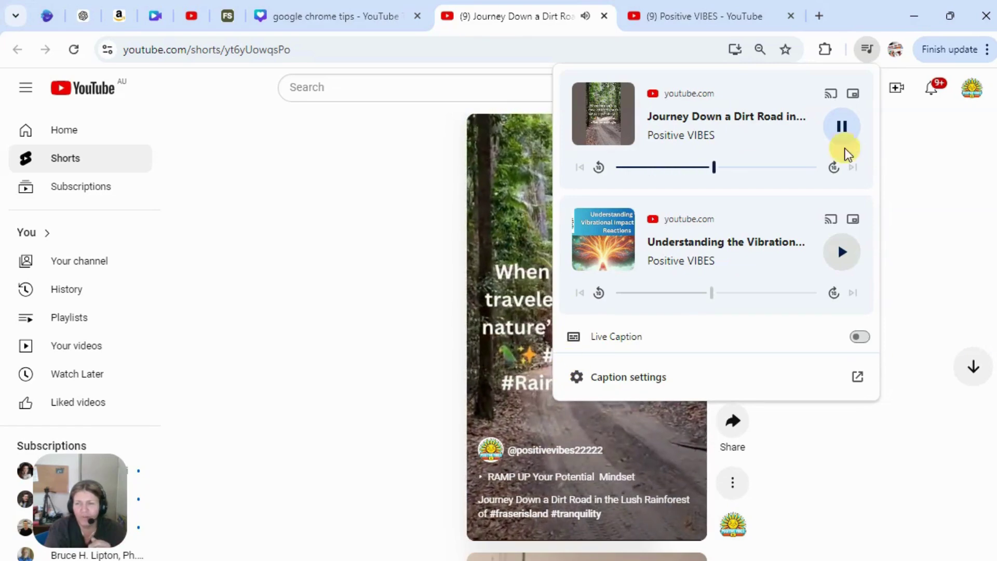
click(843, 126)
click(841, 253)
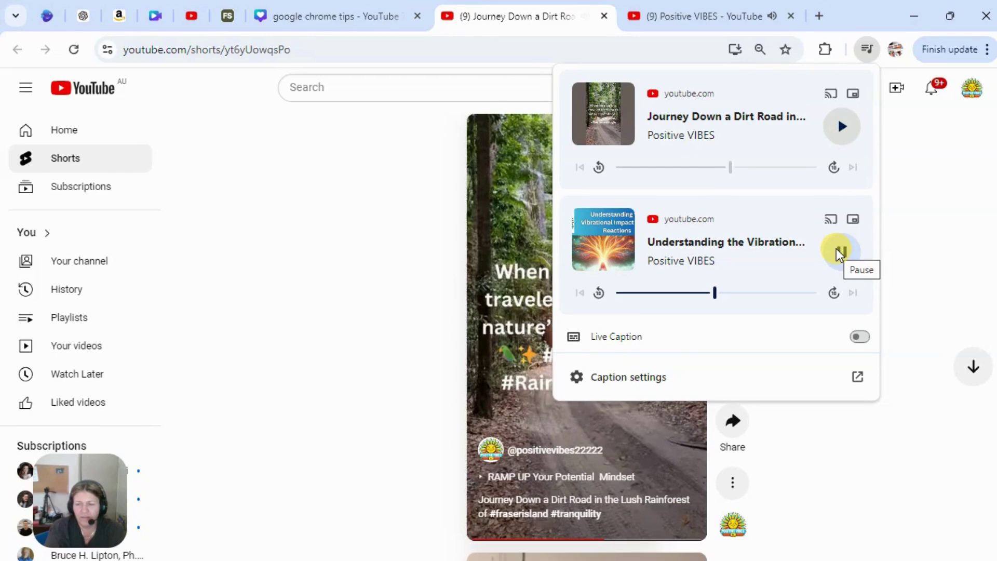
click(837, 249)
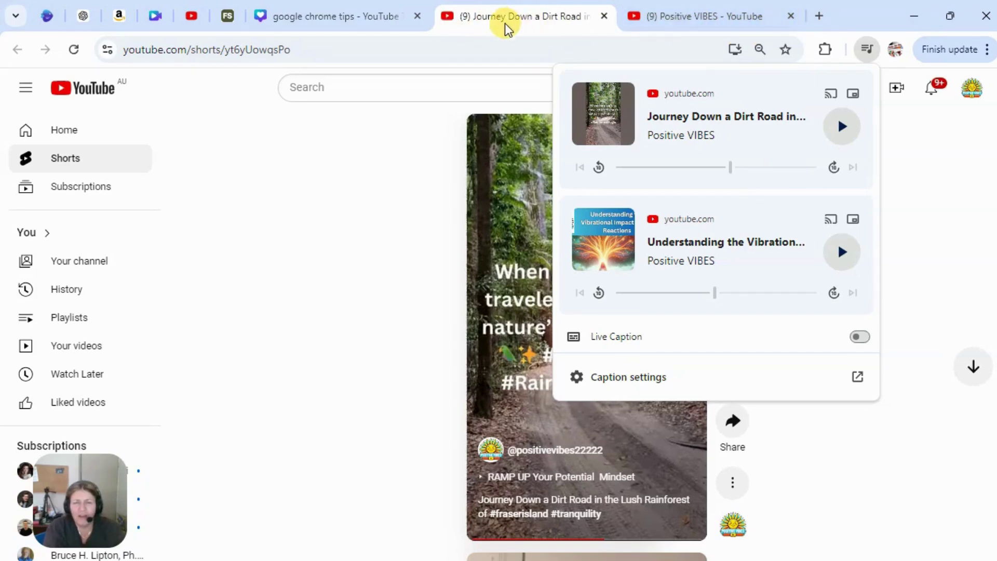
- Inspect the memory usage cards of the open Chrome tabs
mouse_move(701, 22)
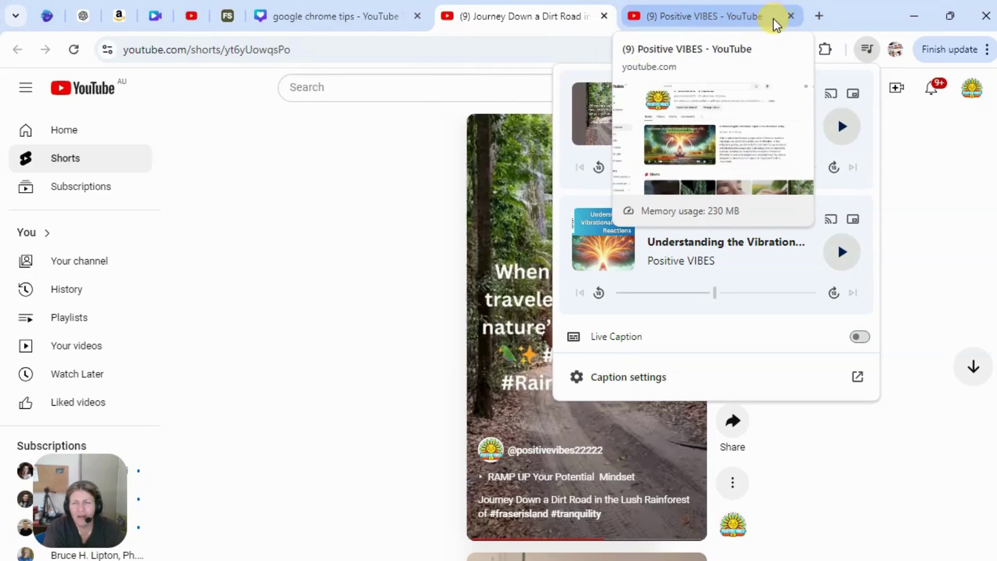
mouse_move(576, 20)
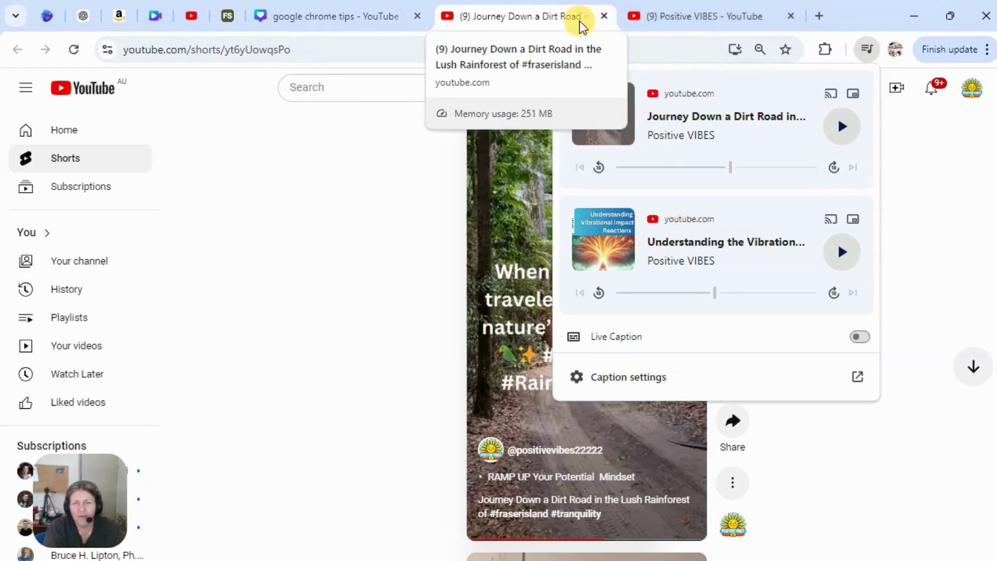